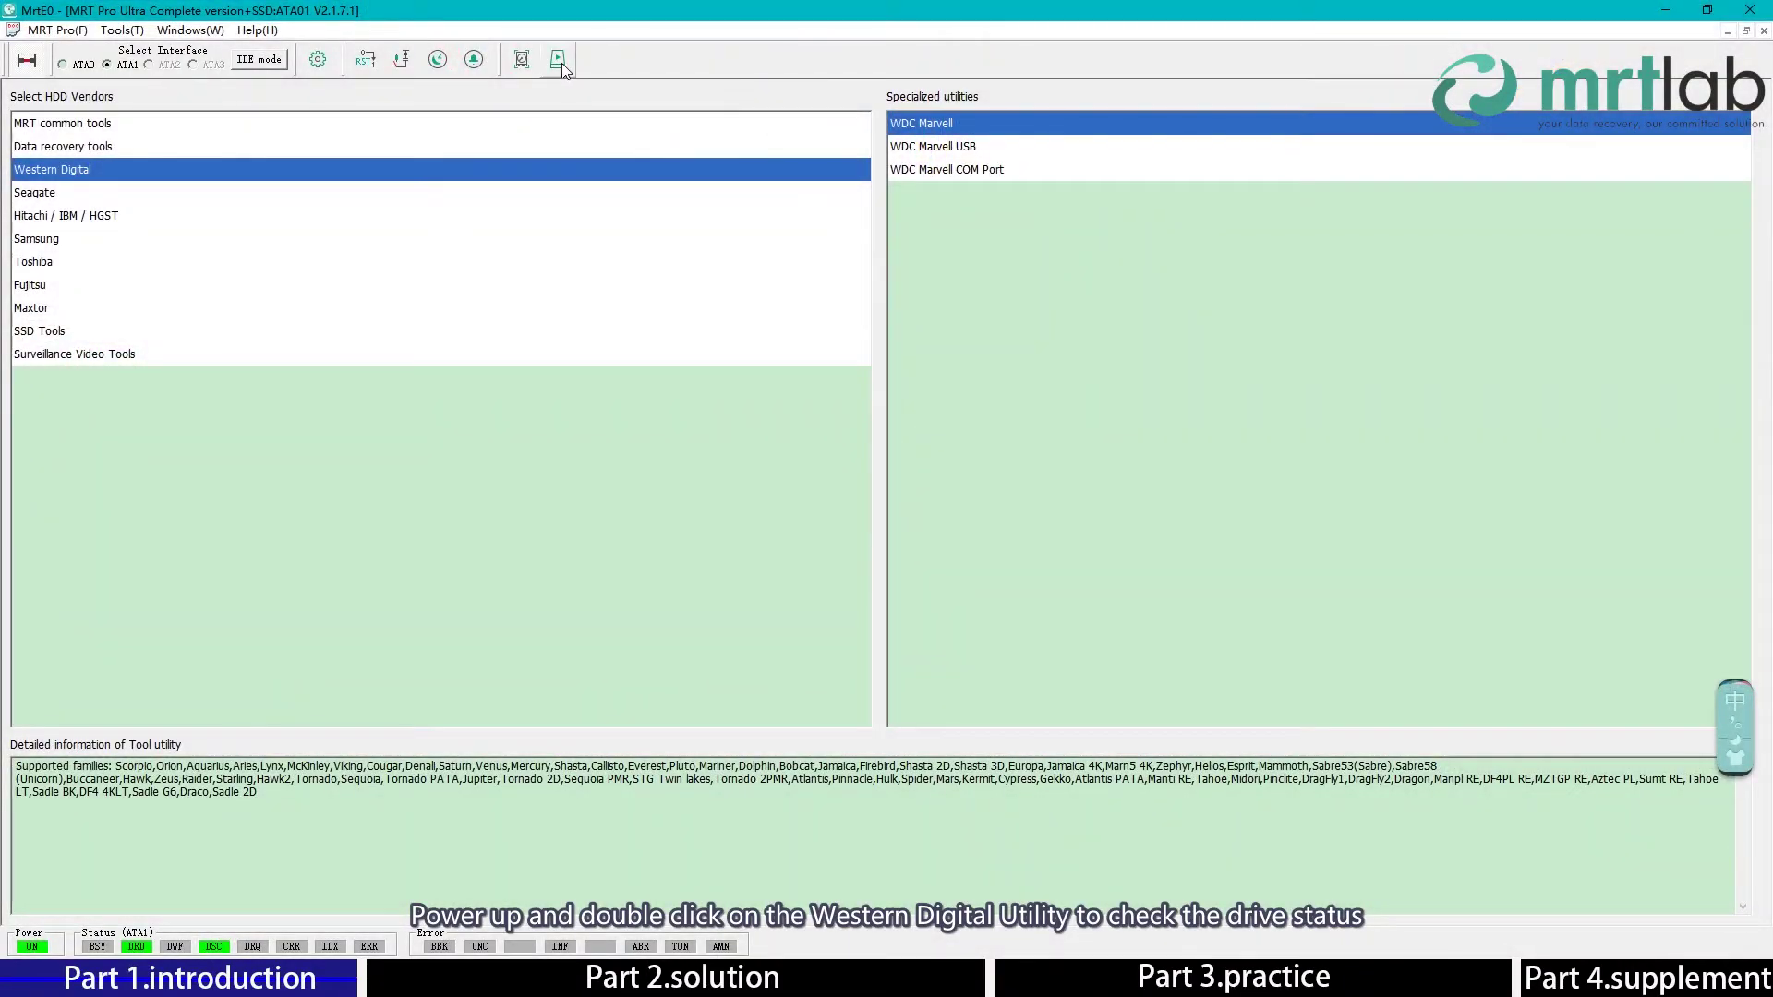
# Step: Launch WDC Marvell, load the drive as the 80xx Carmel family, and accept the service area settings
pyautogui.doubleClick(914, 123)
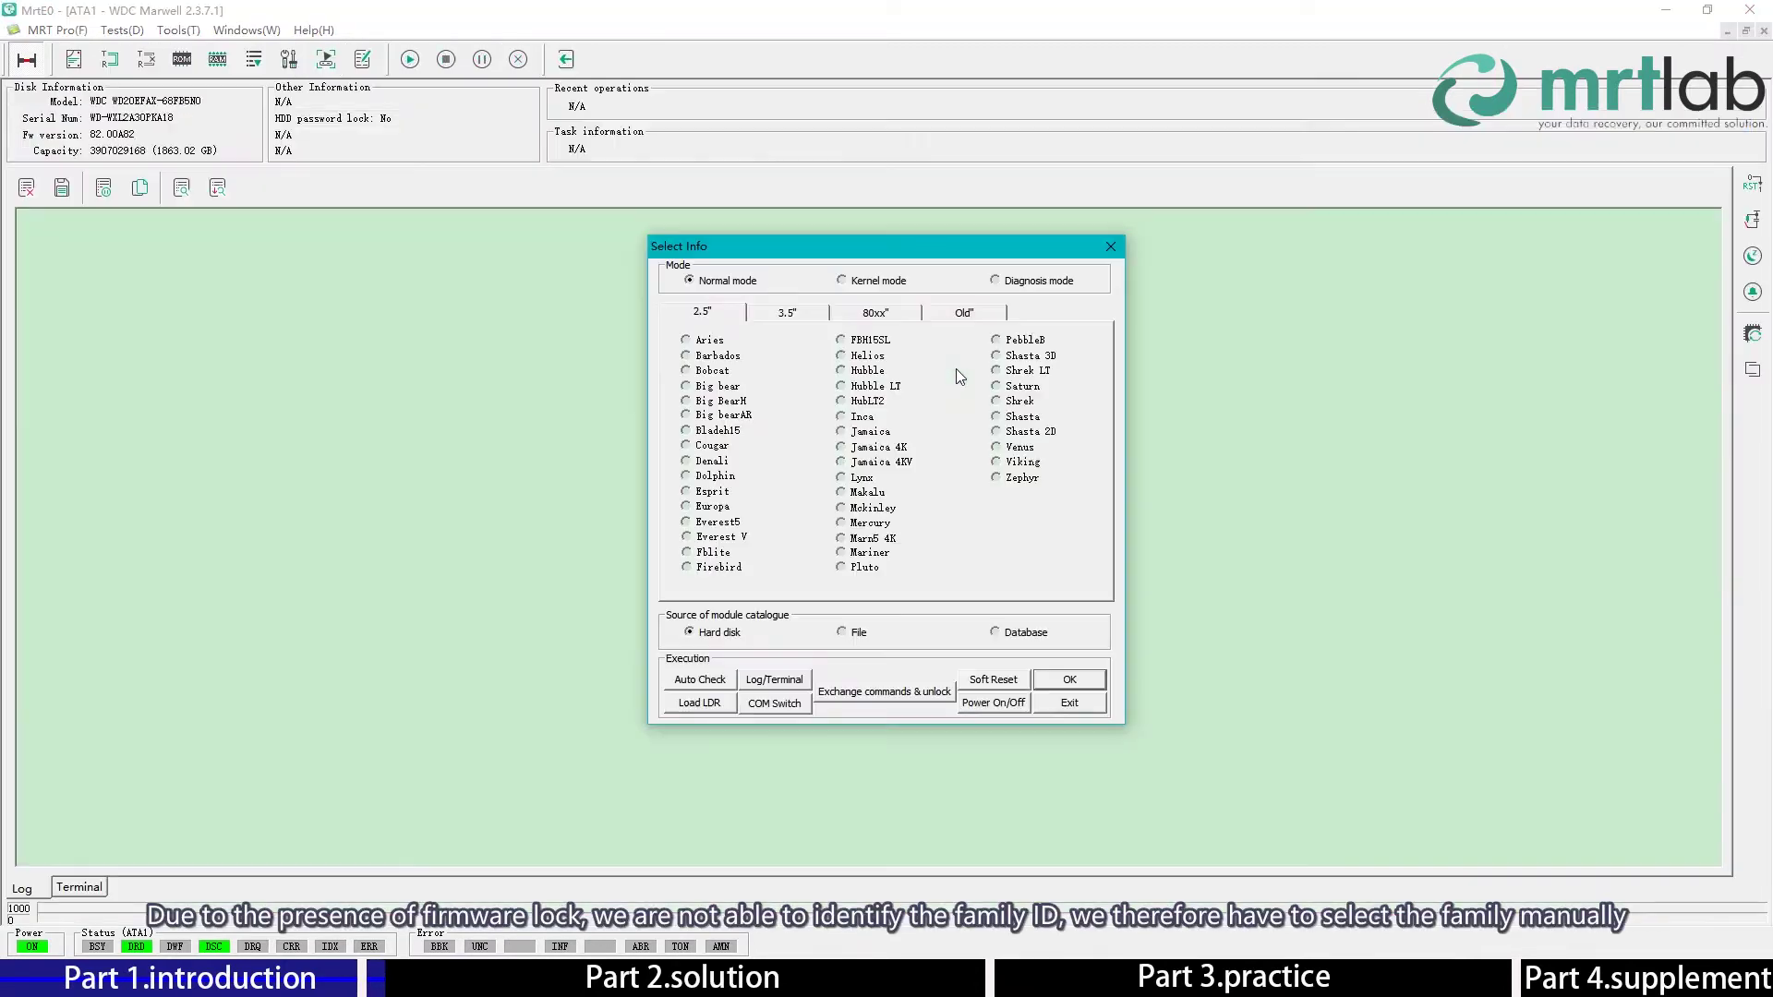
pyautogui.click(892, 313)
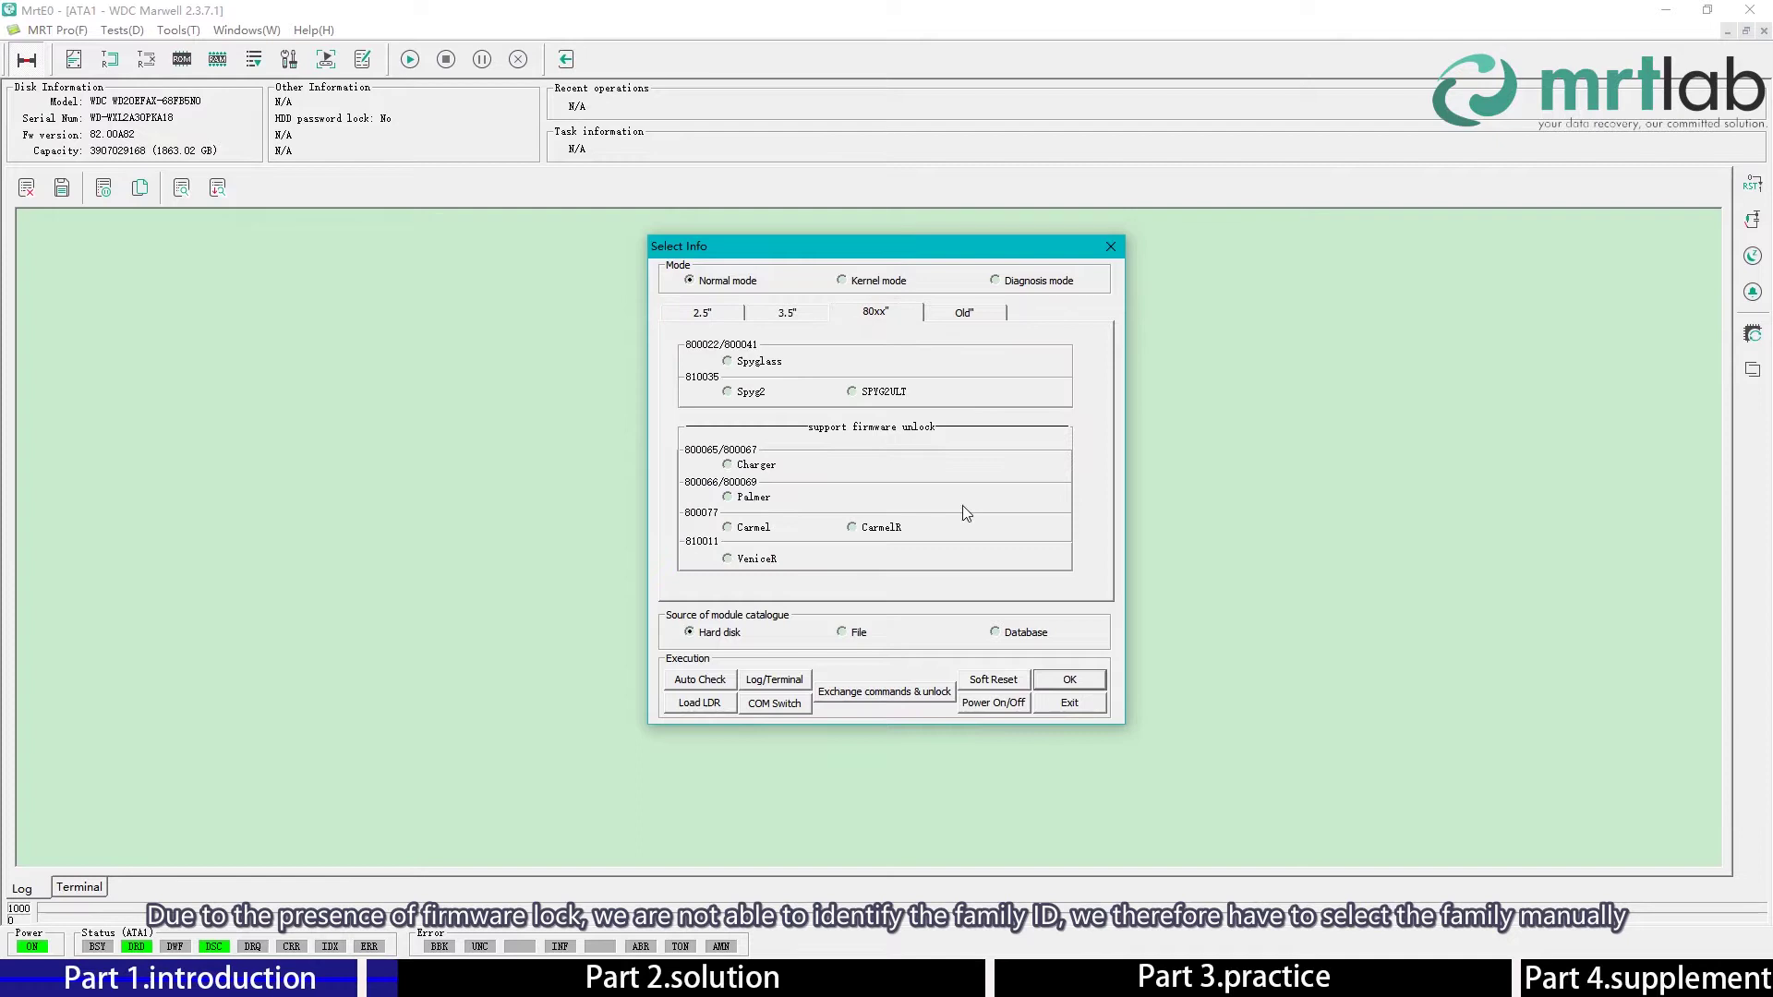
pyautogui.click(748, 528)
pyautogui.click(1054, 680)
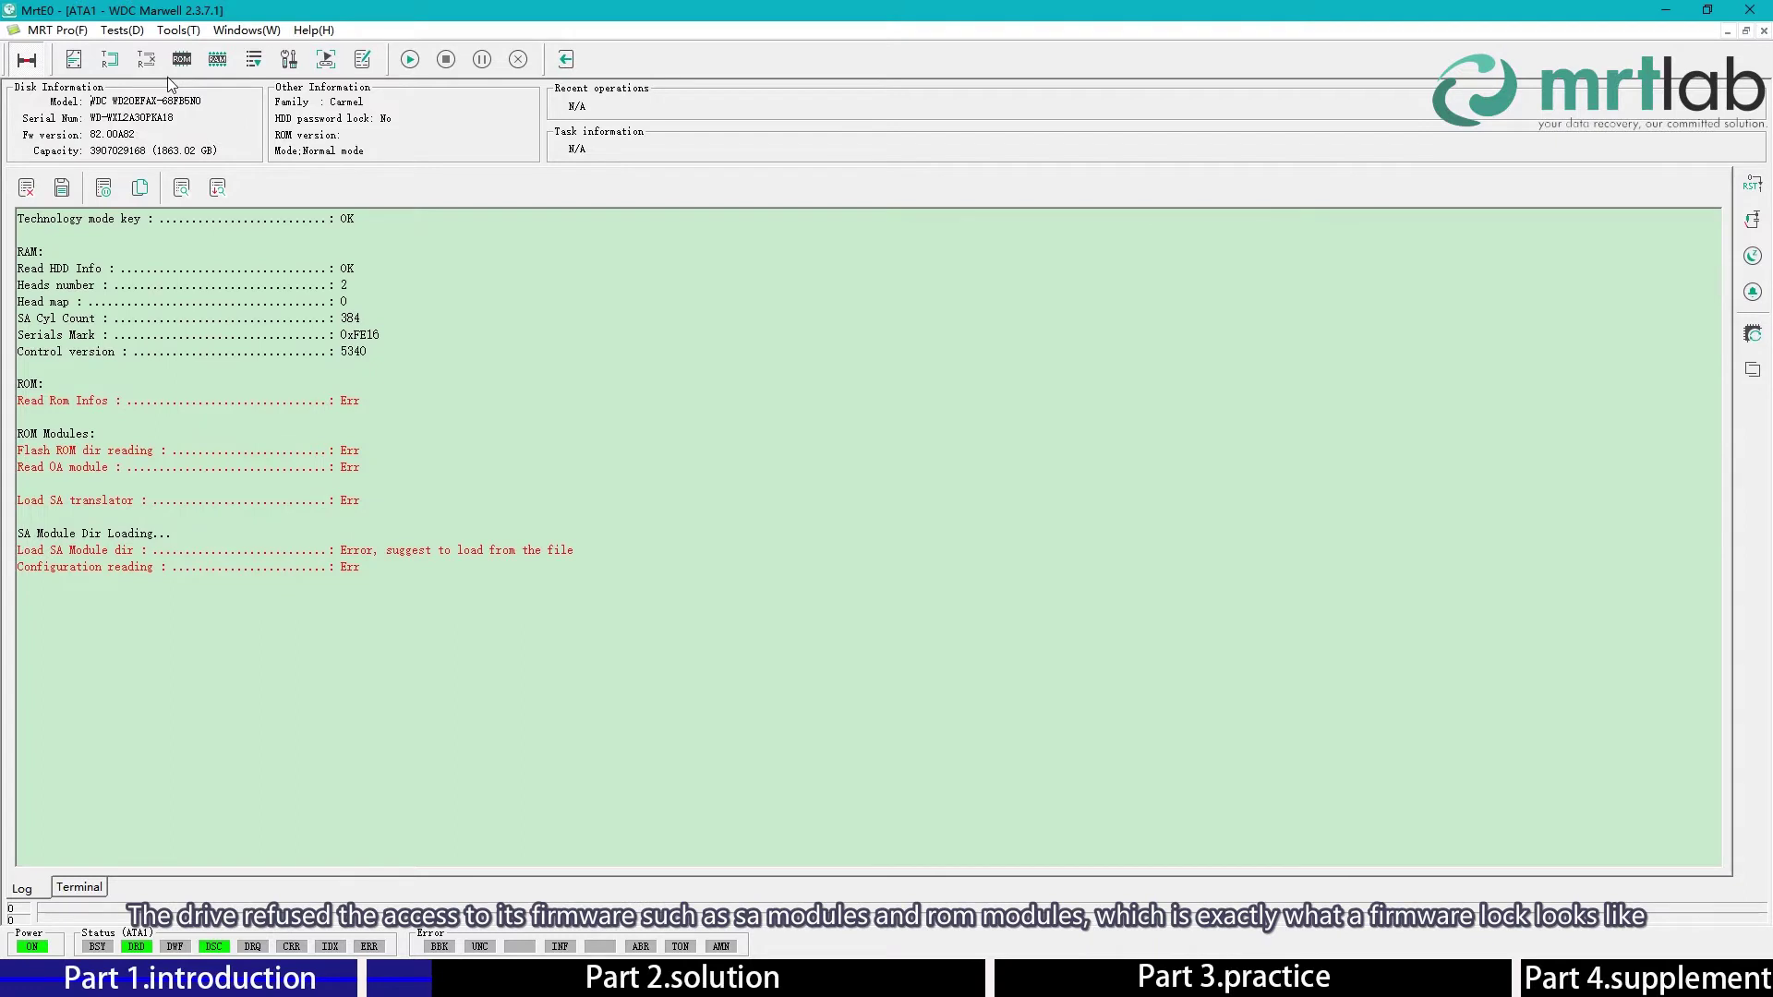
pyautogui.click(896, 605)
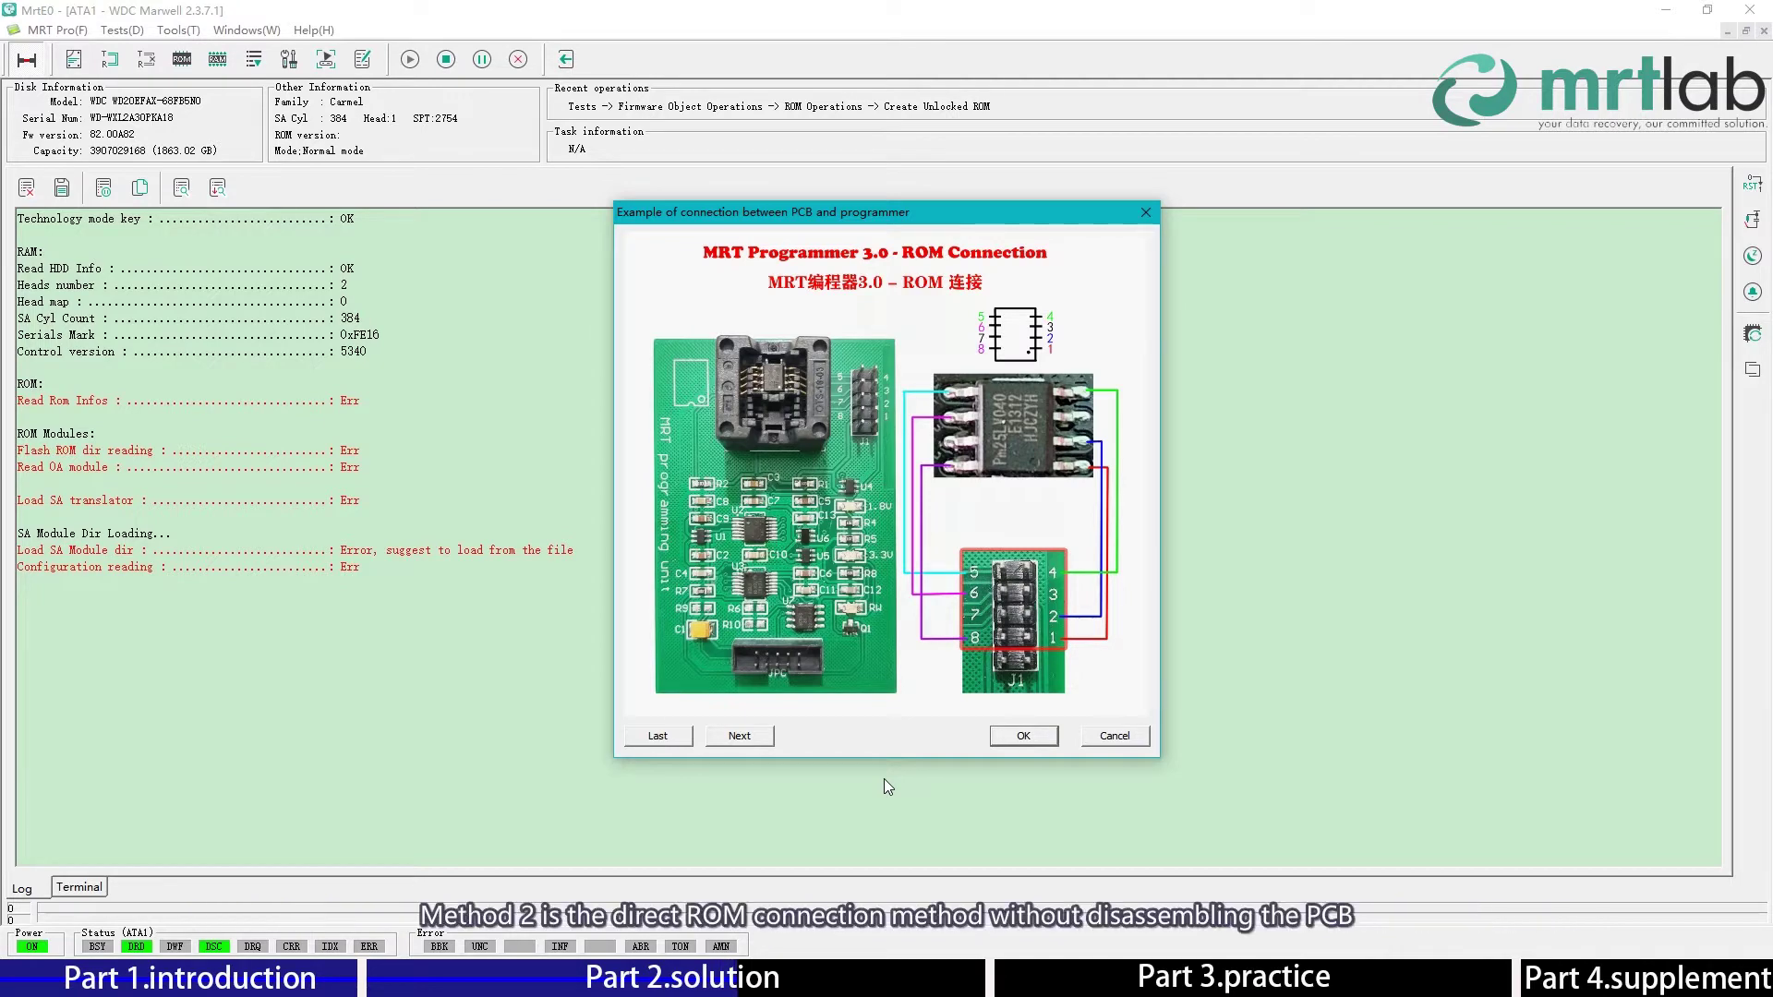
# Step: Step through the PCB Ver.800065, 800066 and 800077 wiring diagrams
pyautogui.click(739, 737)
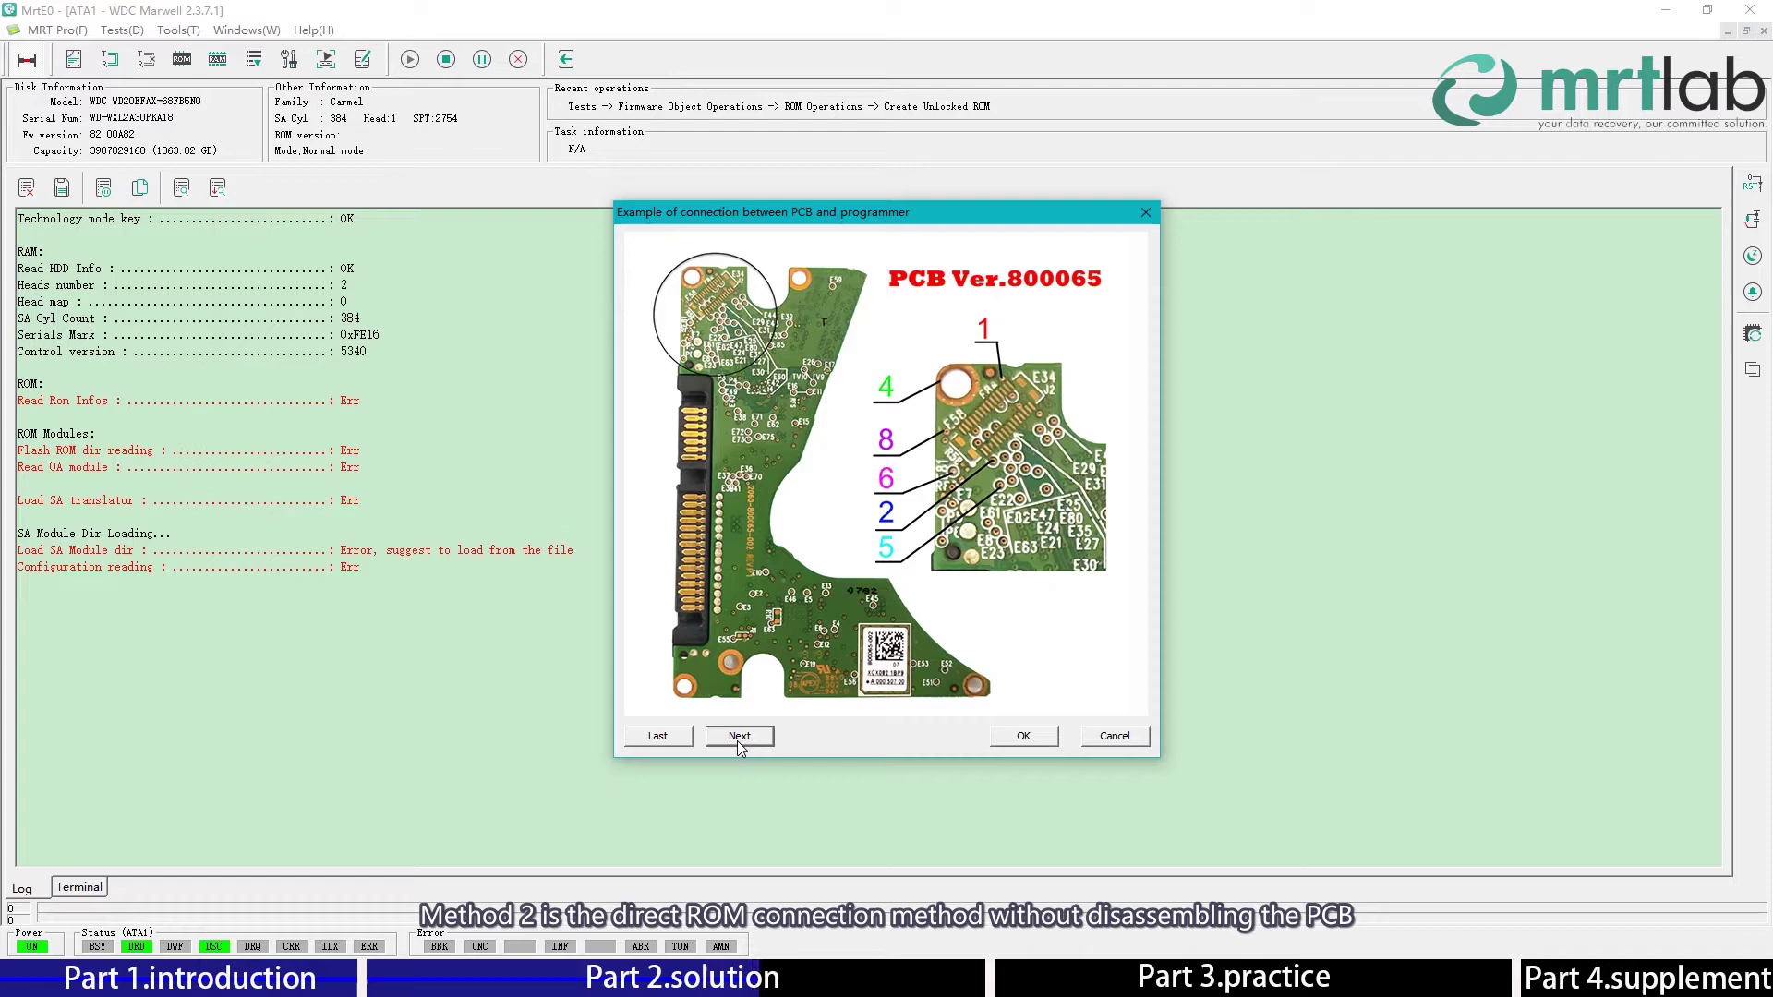
pyautogui.click(739, 736)
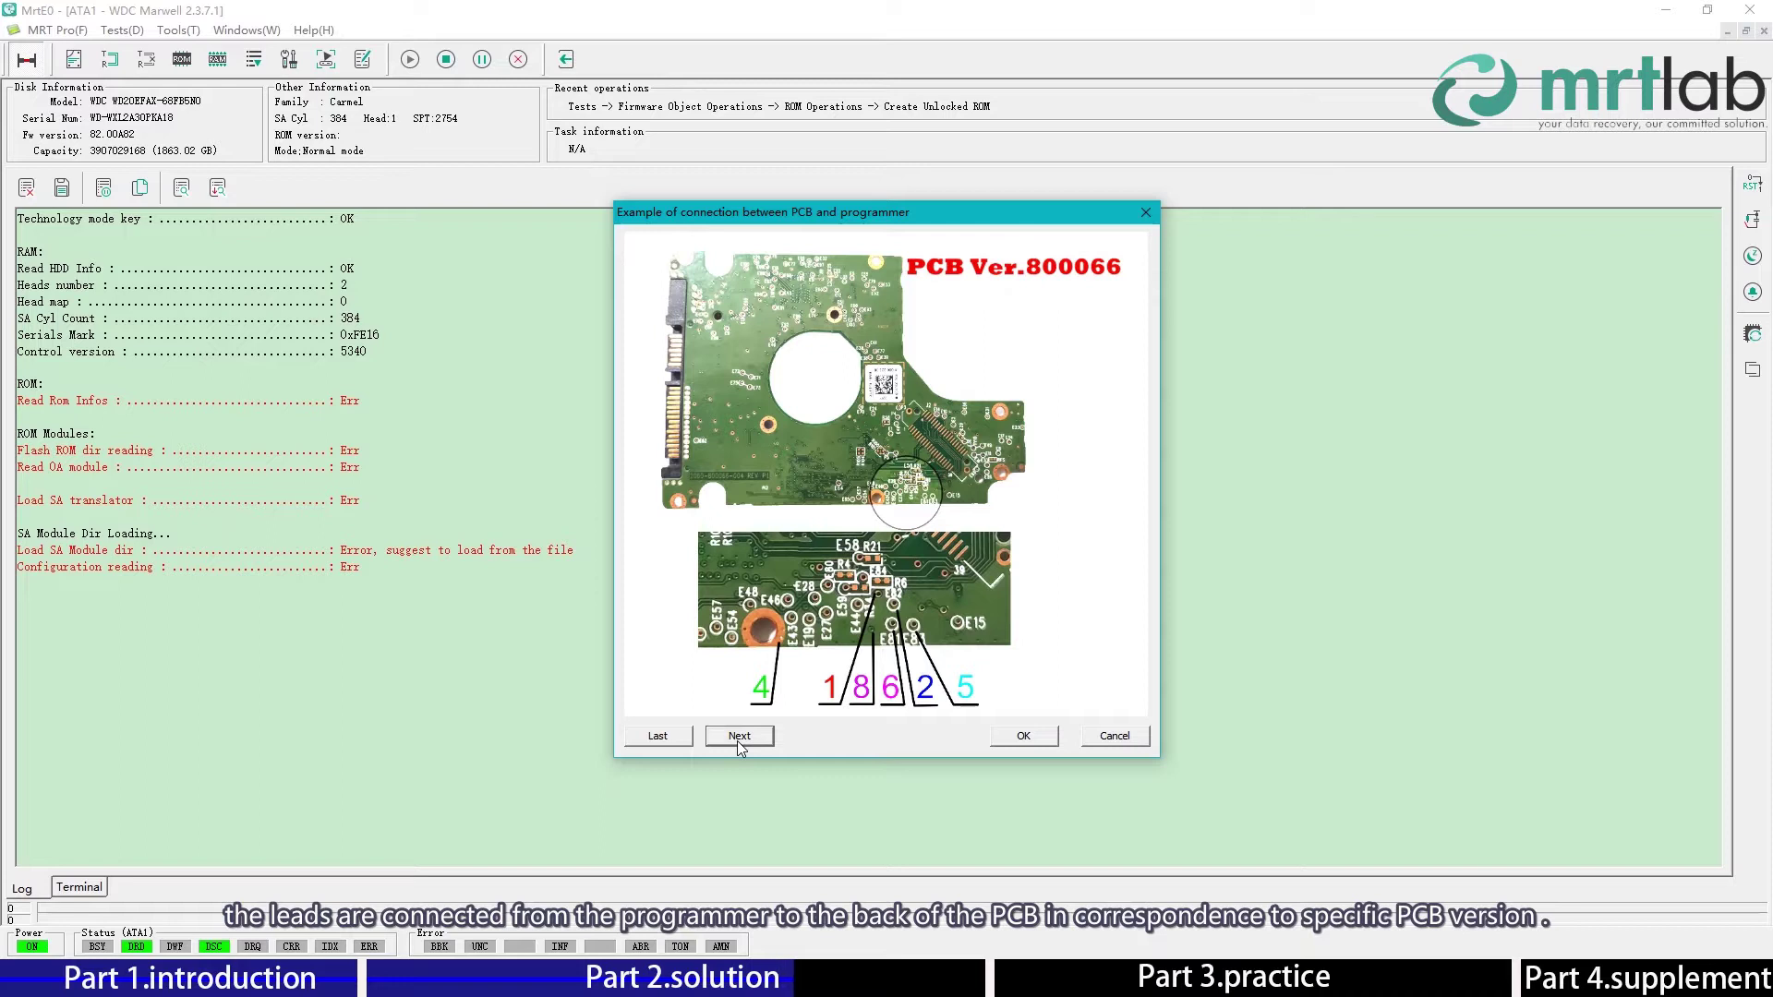
pyautogui.click(739, 736)
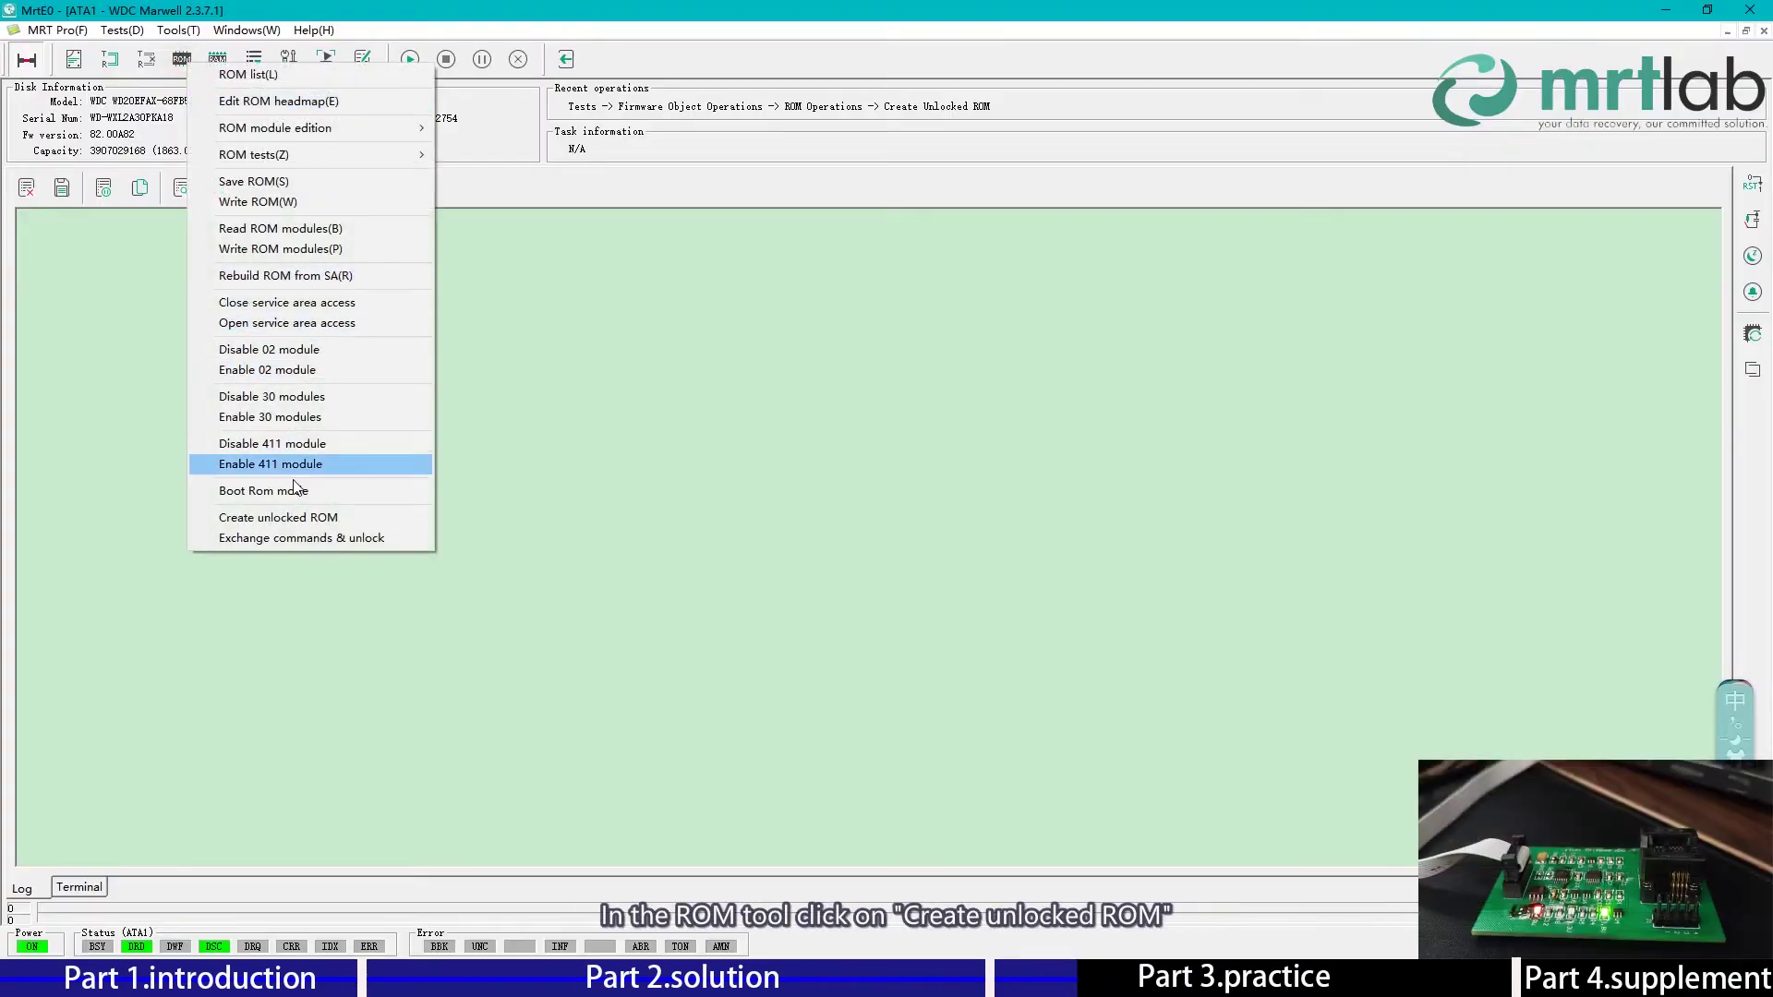
# Step: Create an unlocked ROM using the original read from the MRT programmer
pyautogui.click(296, 519)
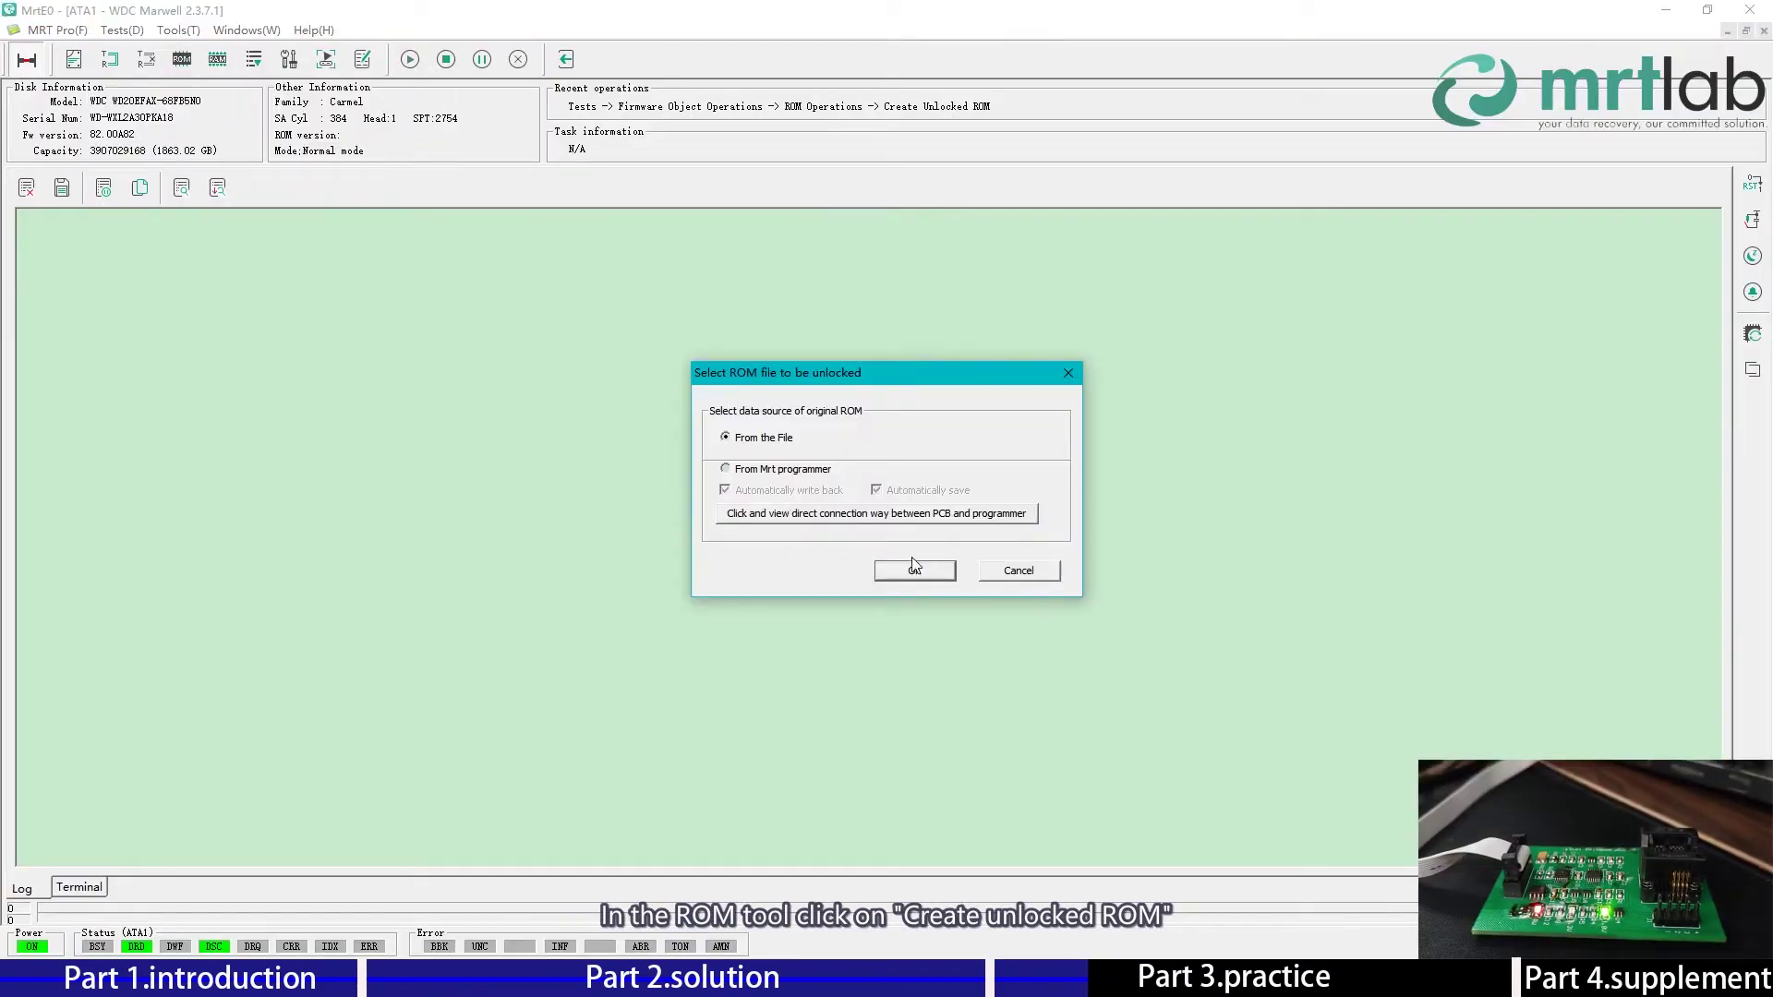
pyautogui.click(774, 471)
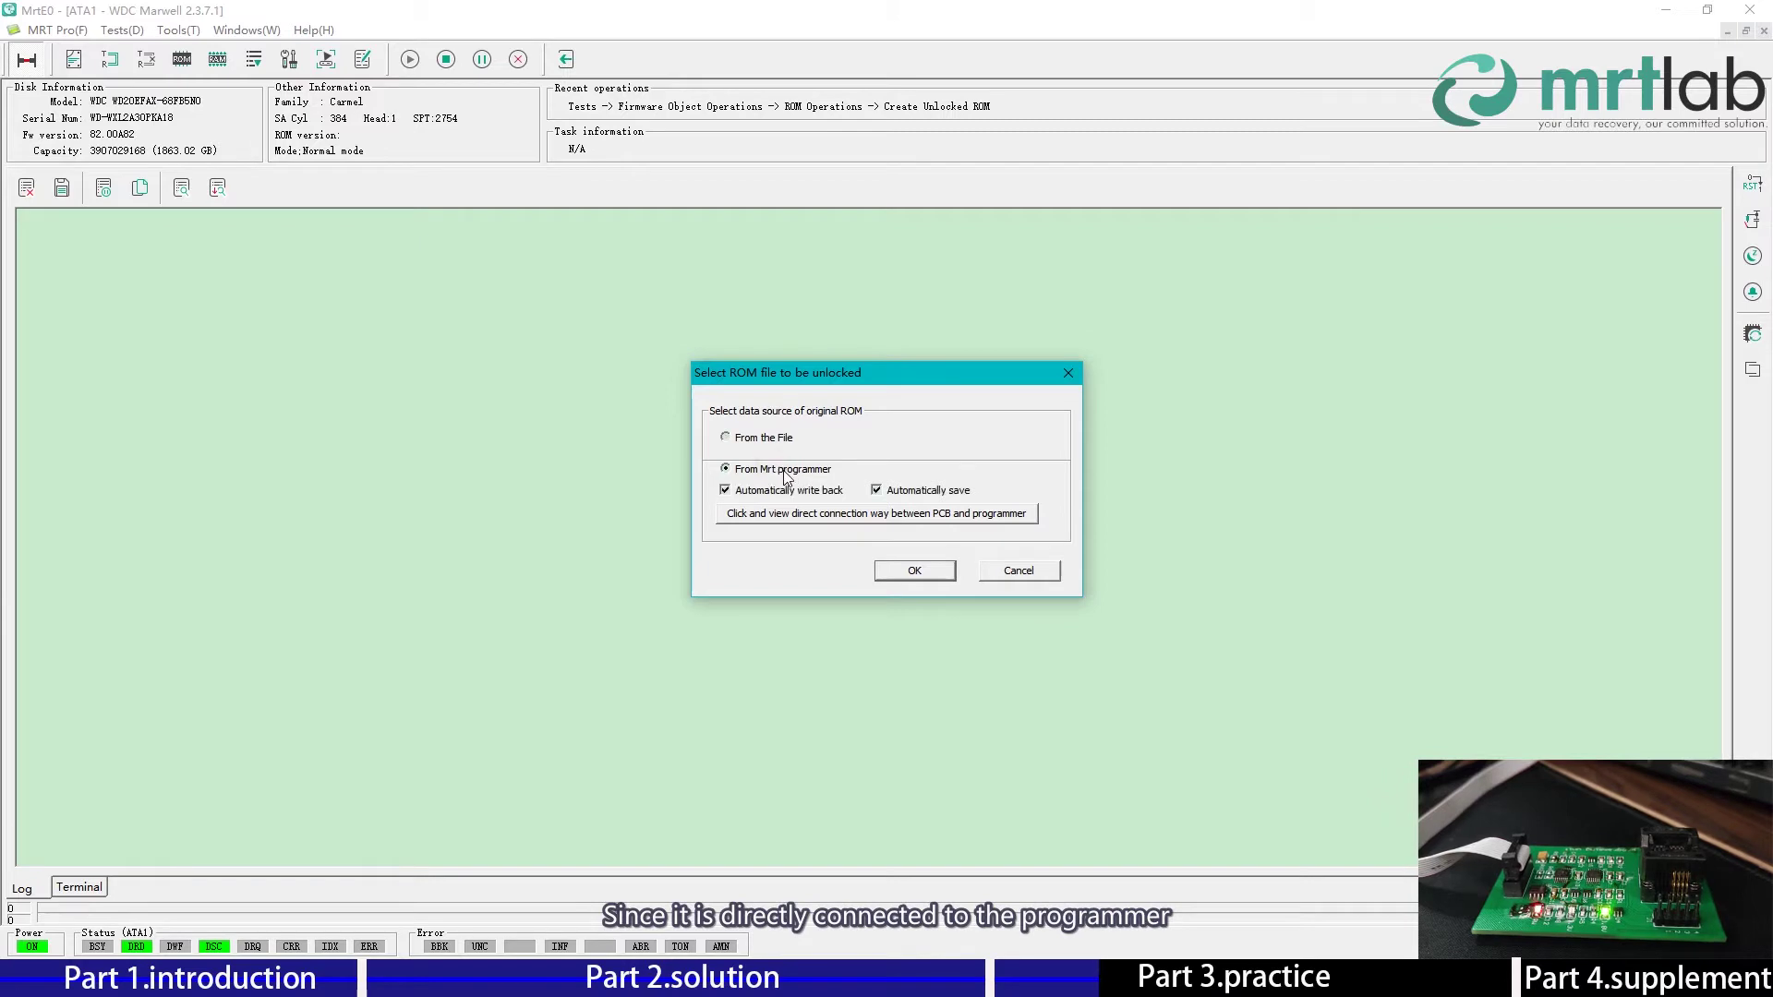
pyautogui.click(911, 572)
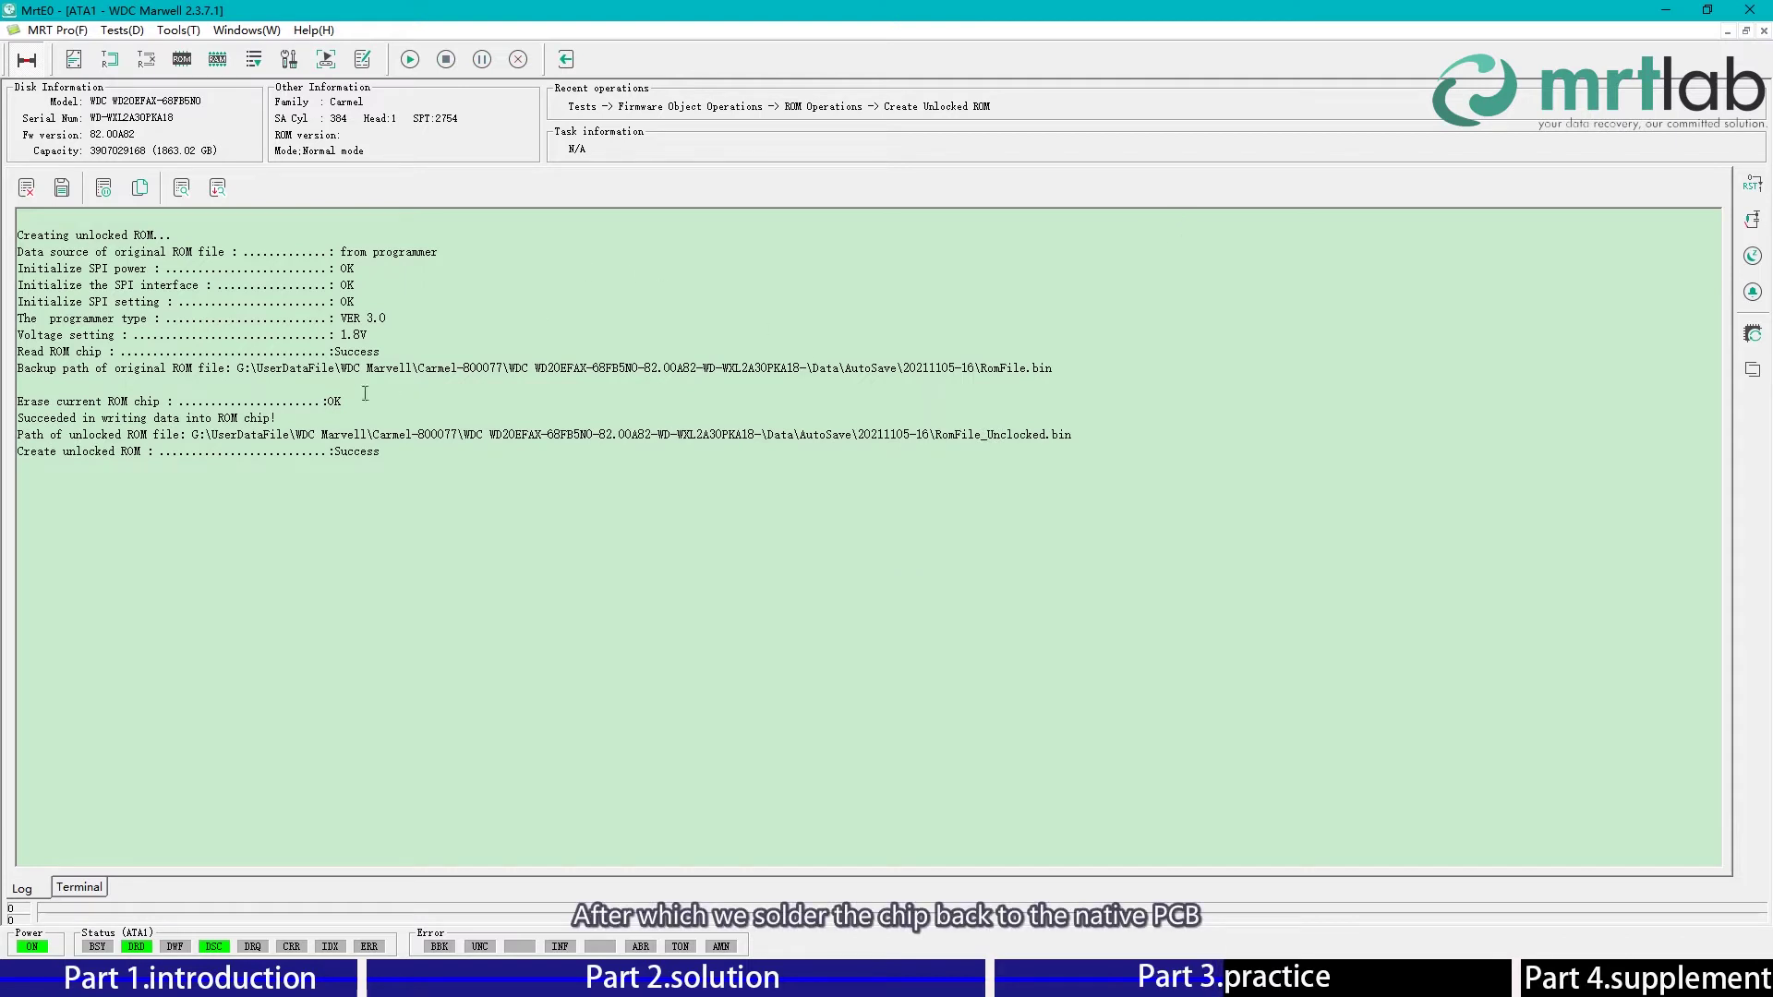
# Step: Check the original ROM backup path and unlocked ROM file name in the log, then exit to vendors
pyautogui.moveTo(238, 369); pyautogui.dragTo(1042, 370)
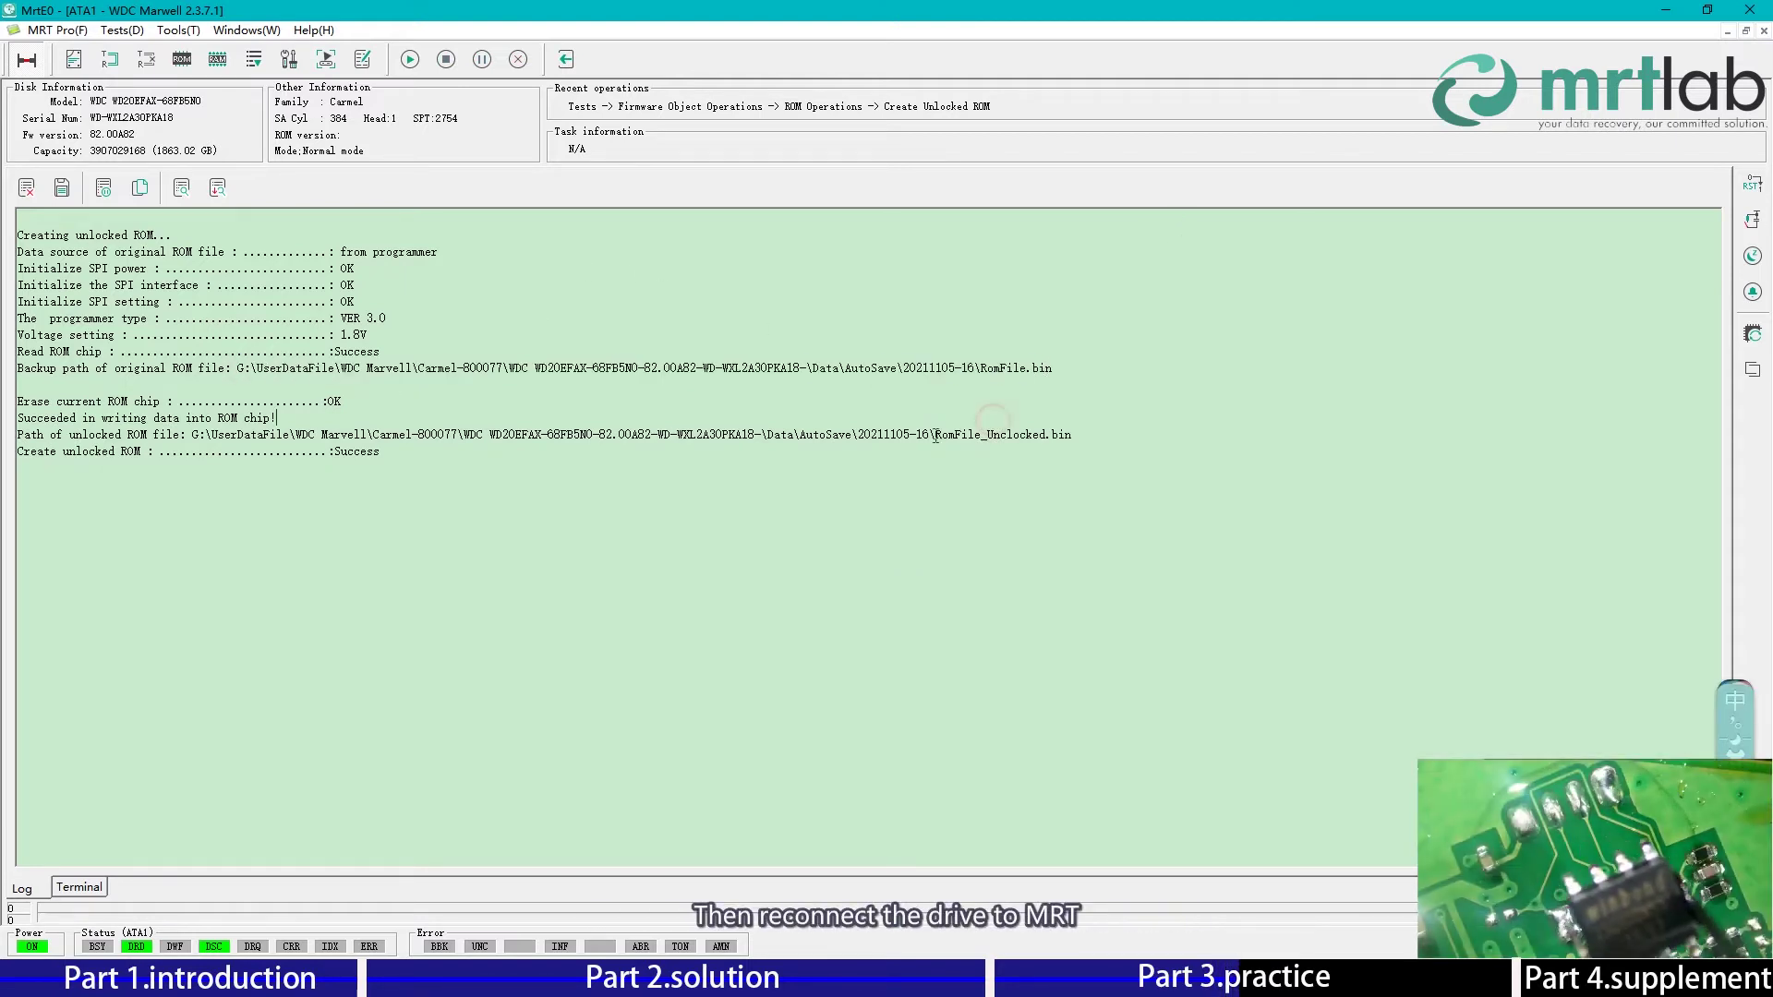
pyautogui.moveTo(936, 436); pyautogui.dragTo(1071, 436)
pyautogui.click(872, 435)
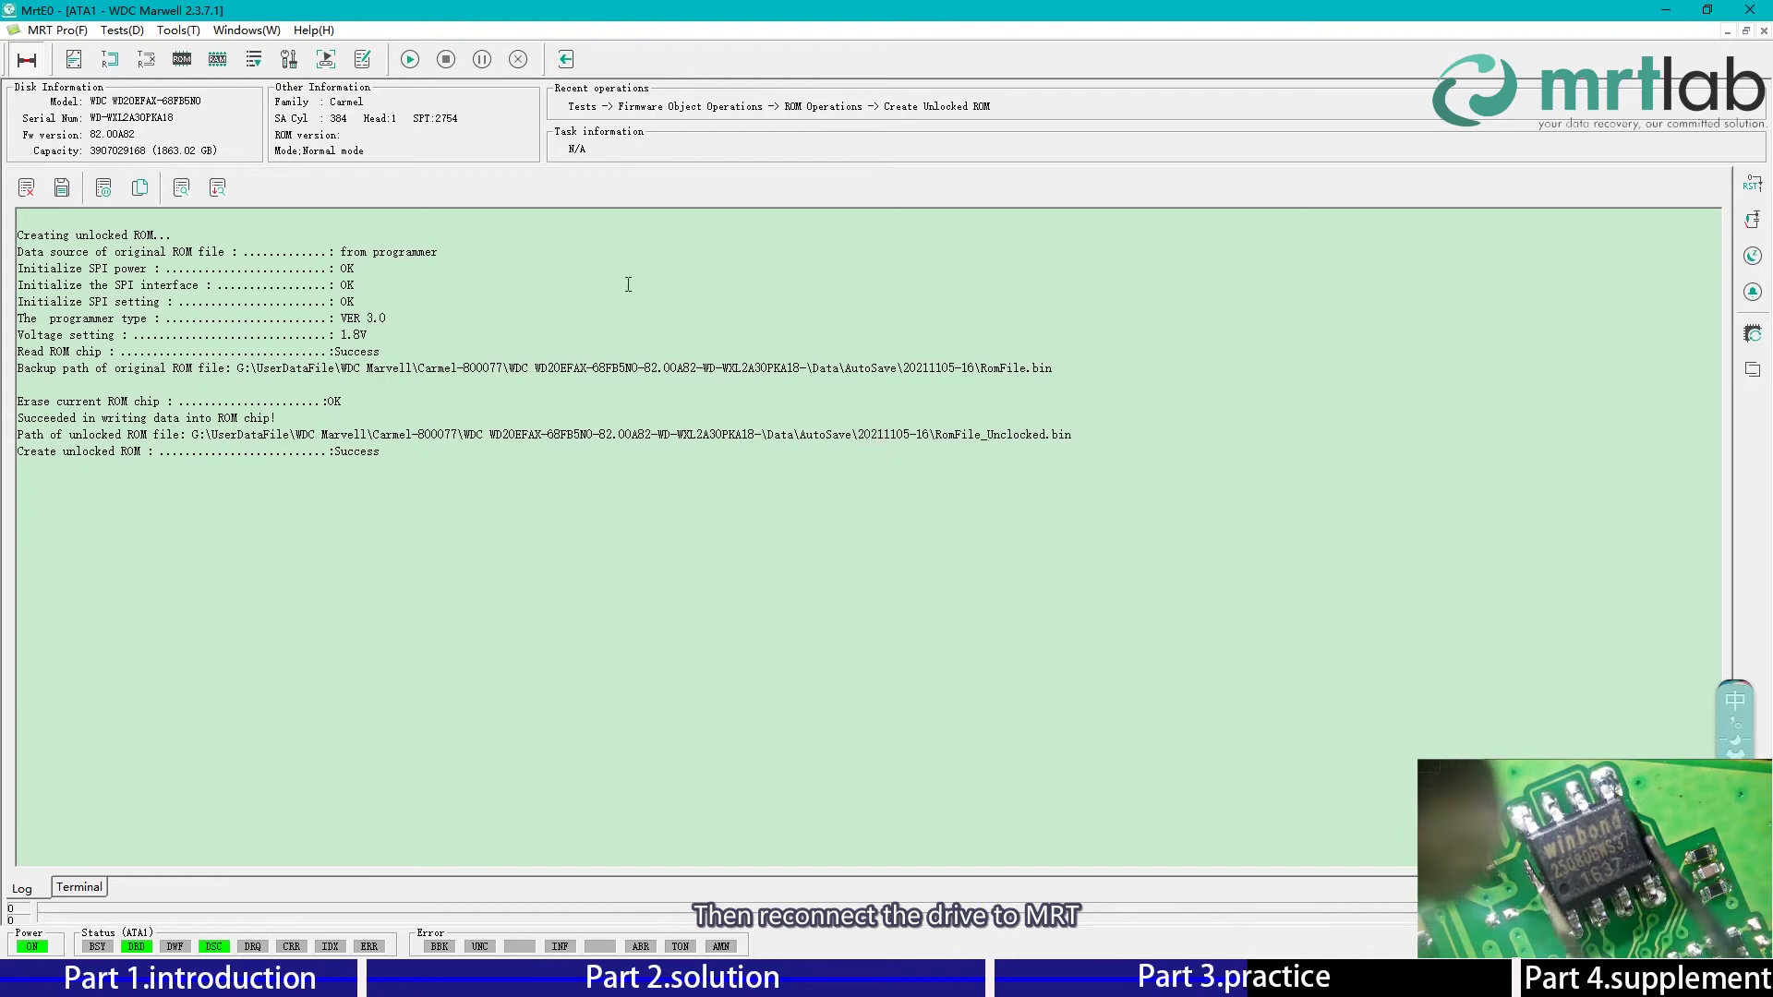
pyautogui.click(566, 59)
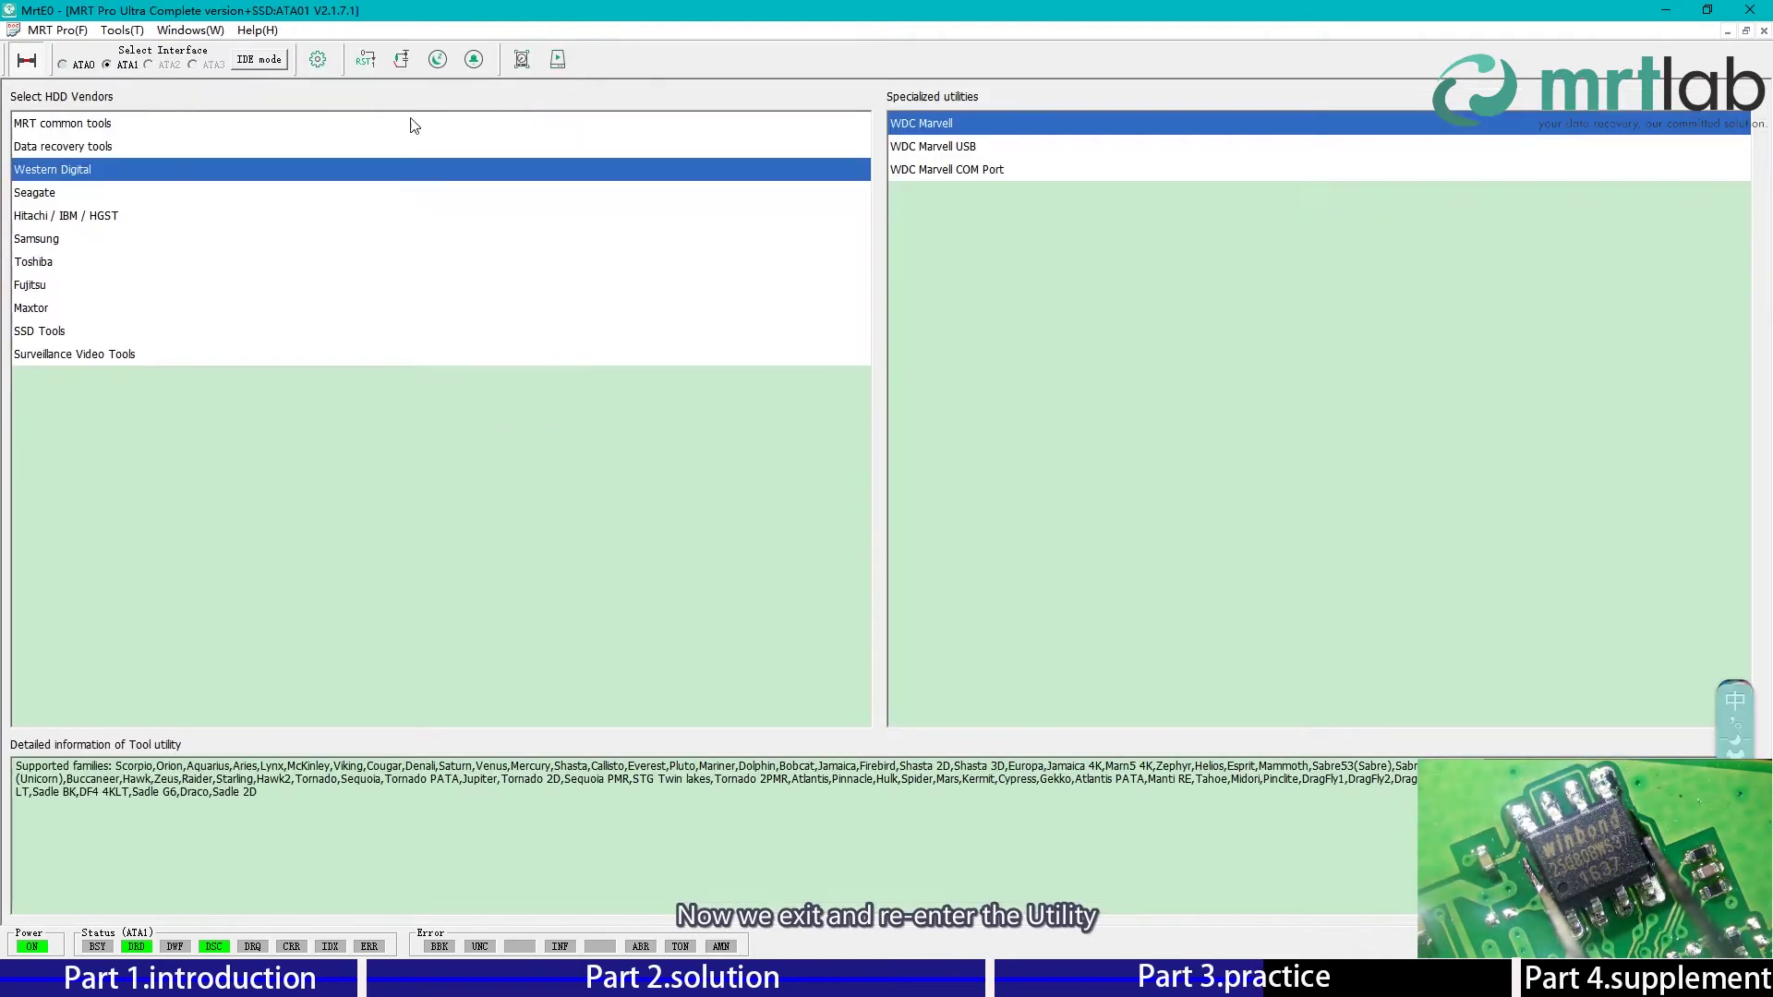
# Step: Power the drive on, relaunch WDC Marvell, connect the CP2105 COM40 port, and run the exchange-commands unlock
pyautogui.click(27, 61)
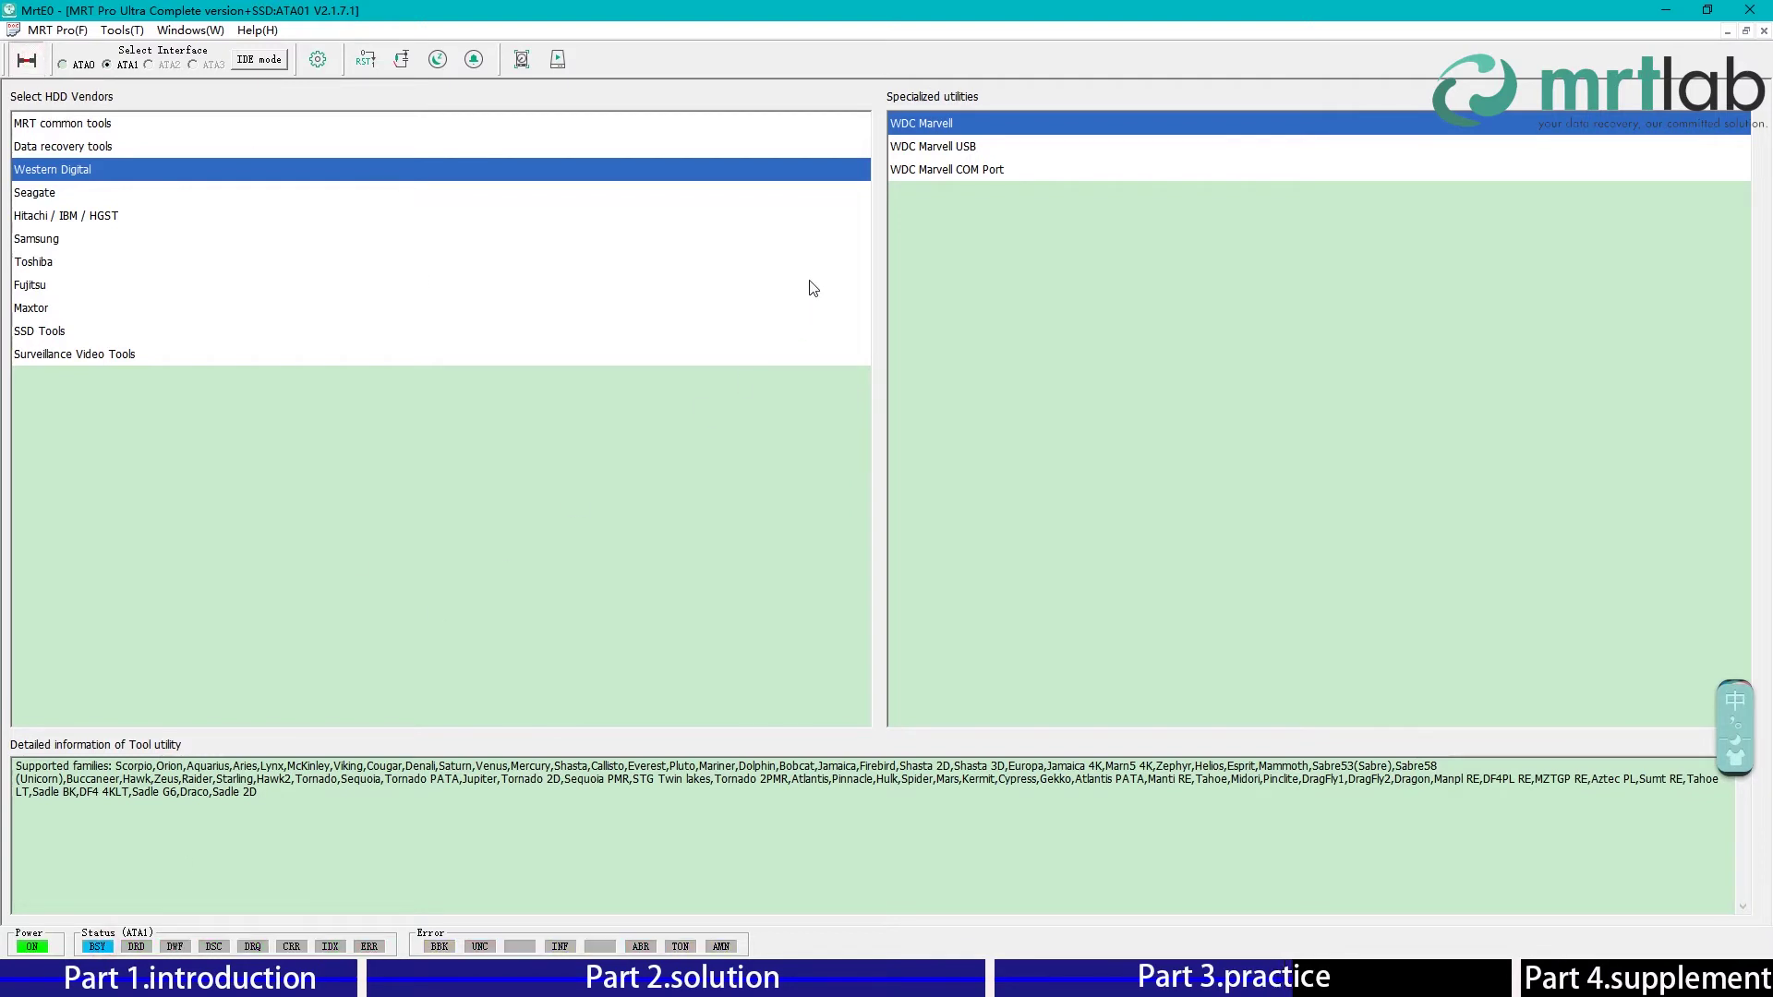
pyautogui.doubleClick(910, 134)
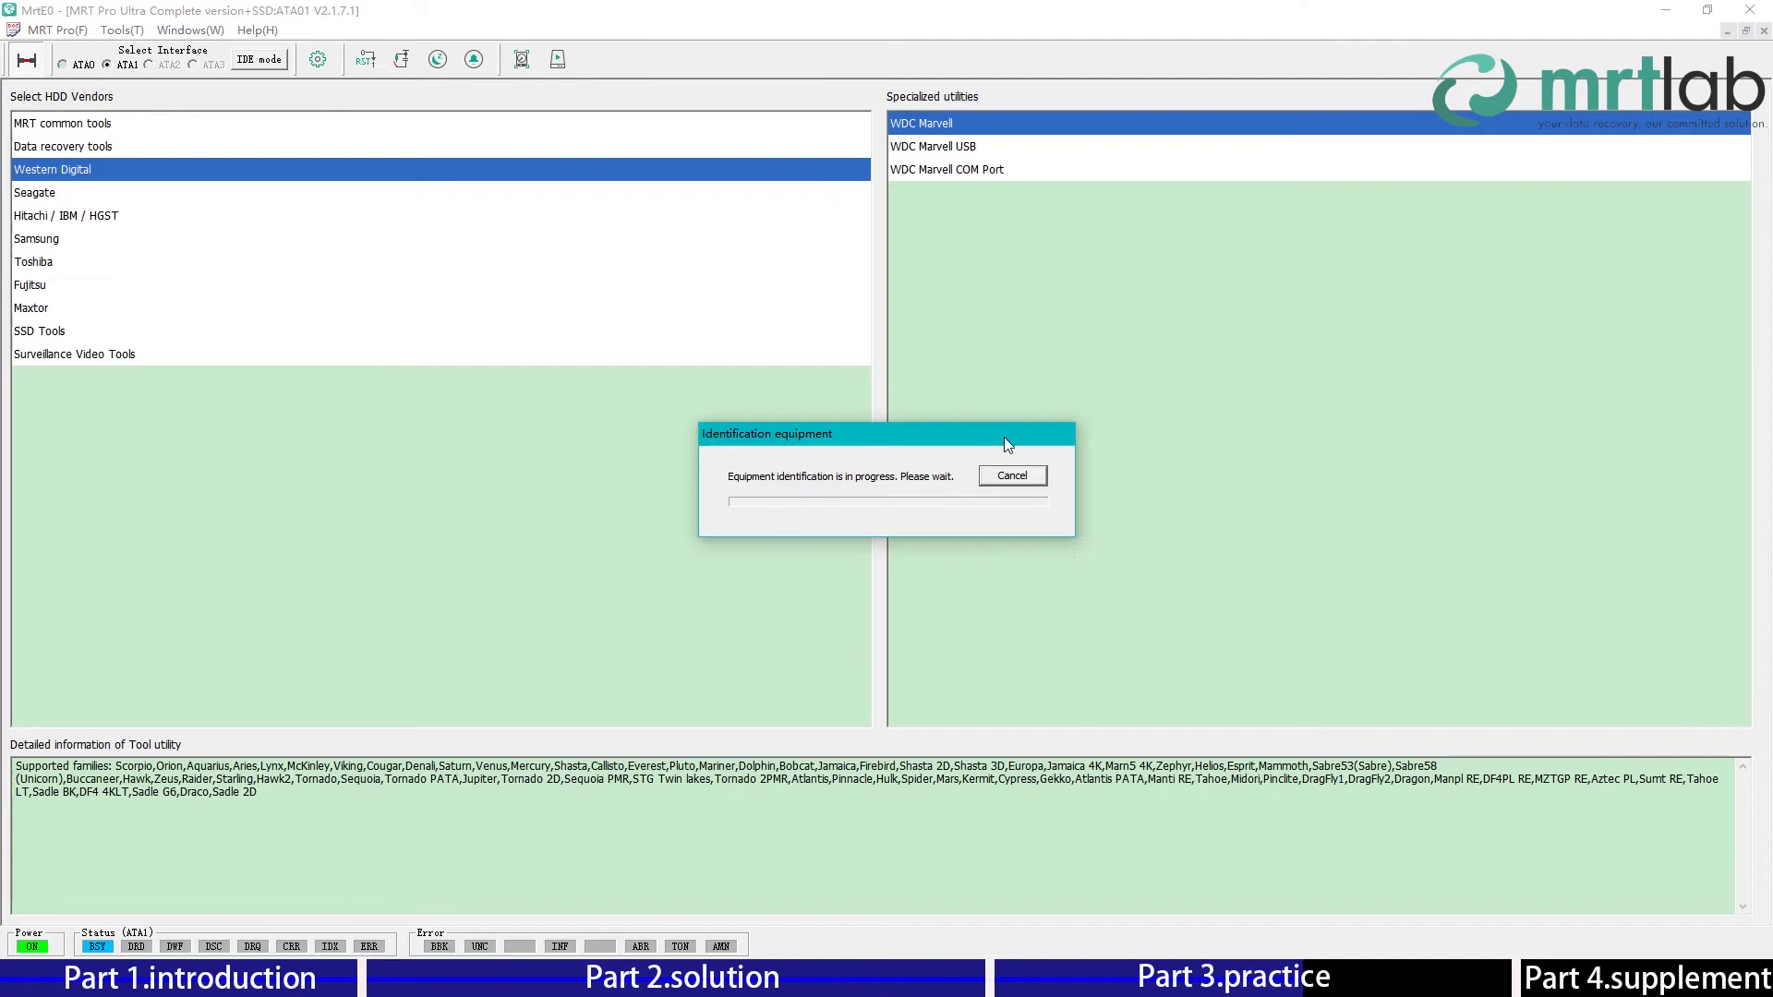
pyautogui.click(952, 527)
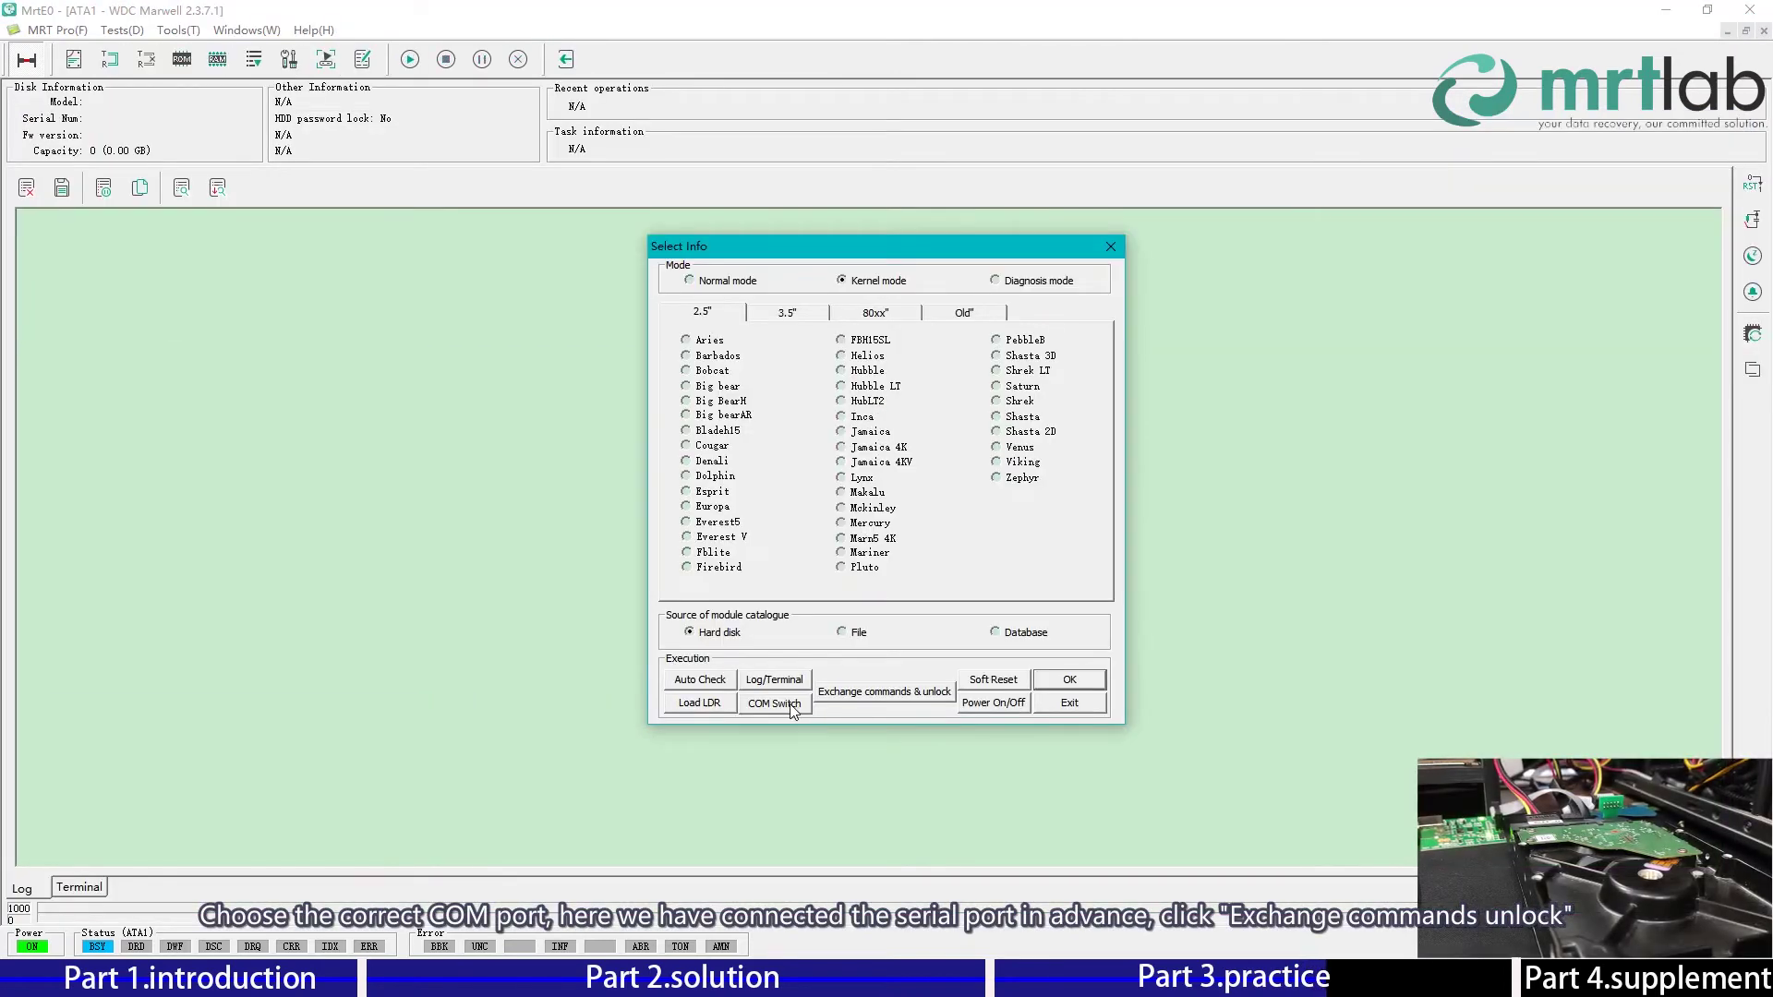
pyautogui.click(791, 705)
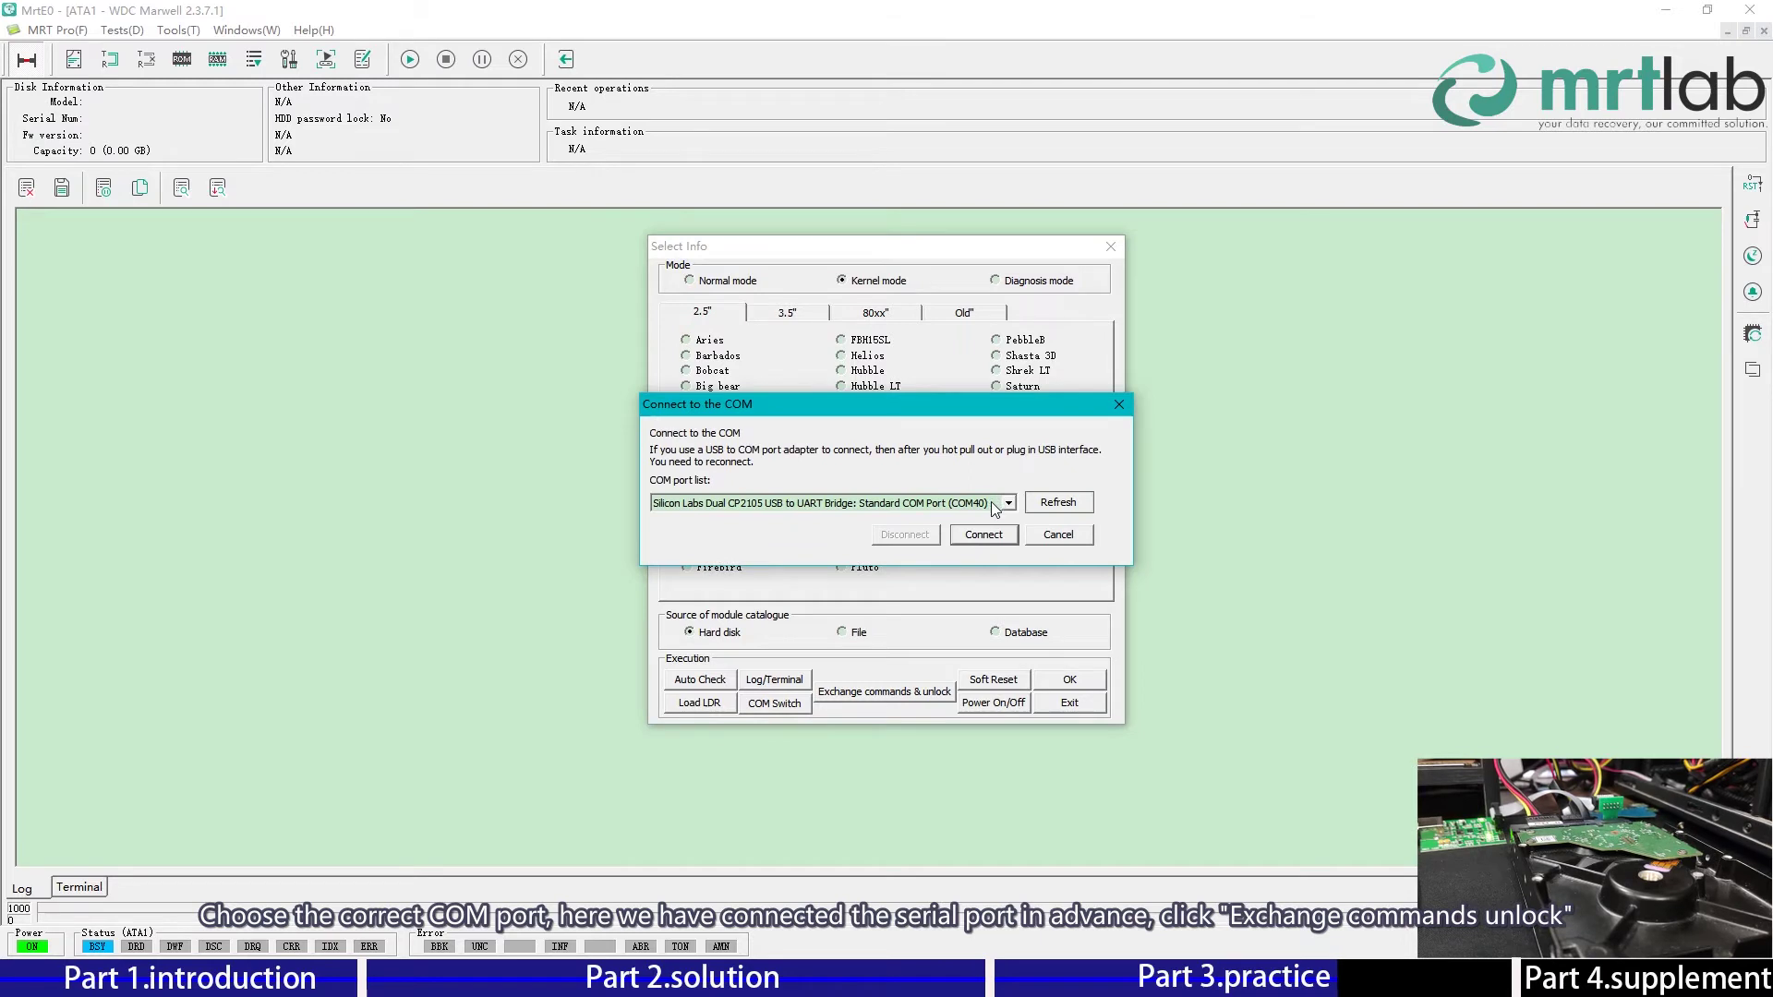
pyautogui.click(991, 506)
pyautogui.click(965, 536)
pyautogui.click(981, 536)
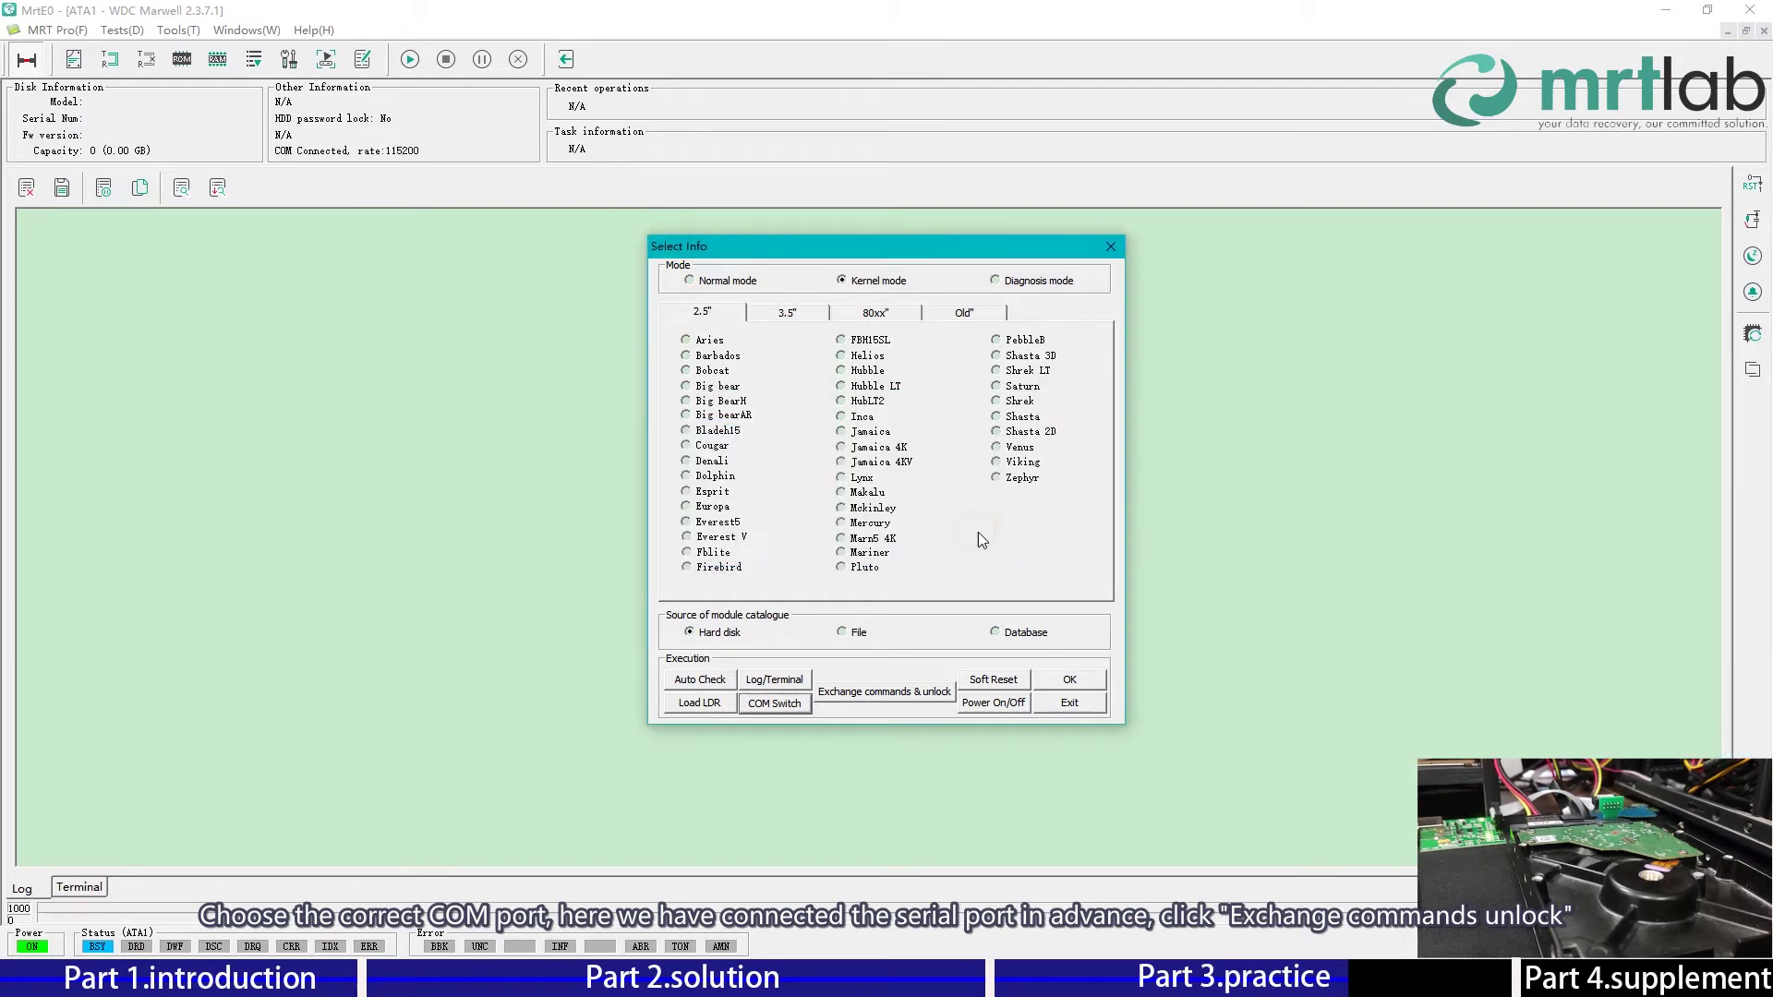
pyautogui.click(928, 693)
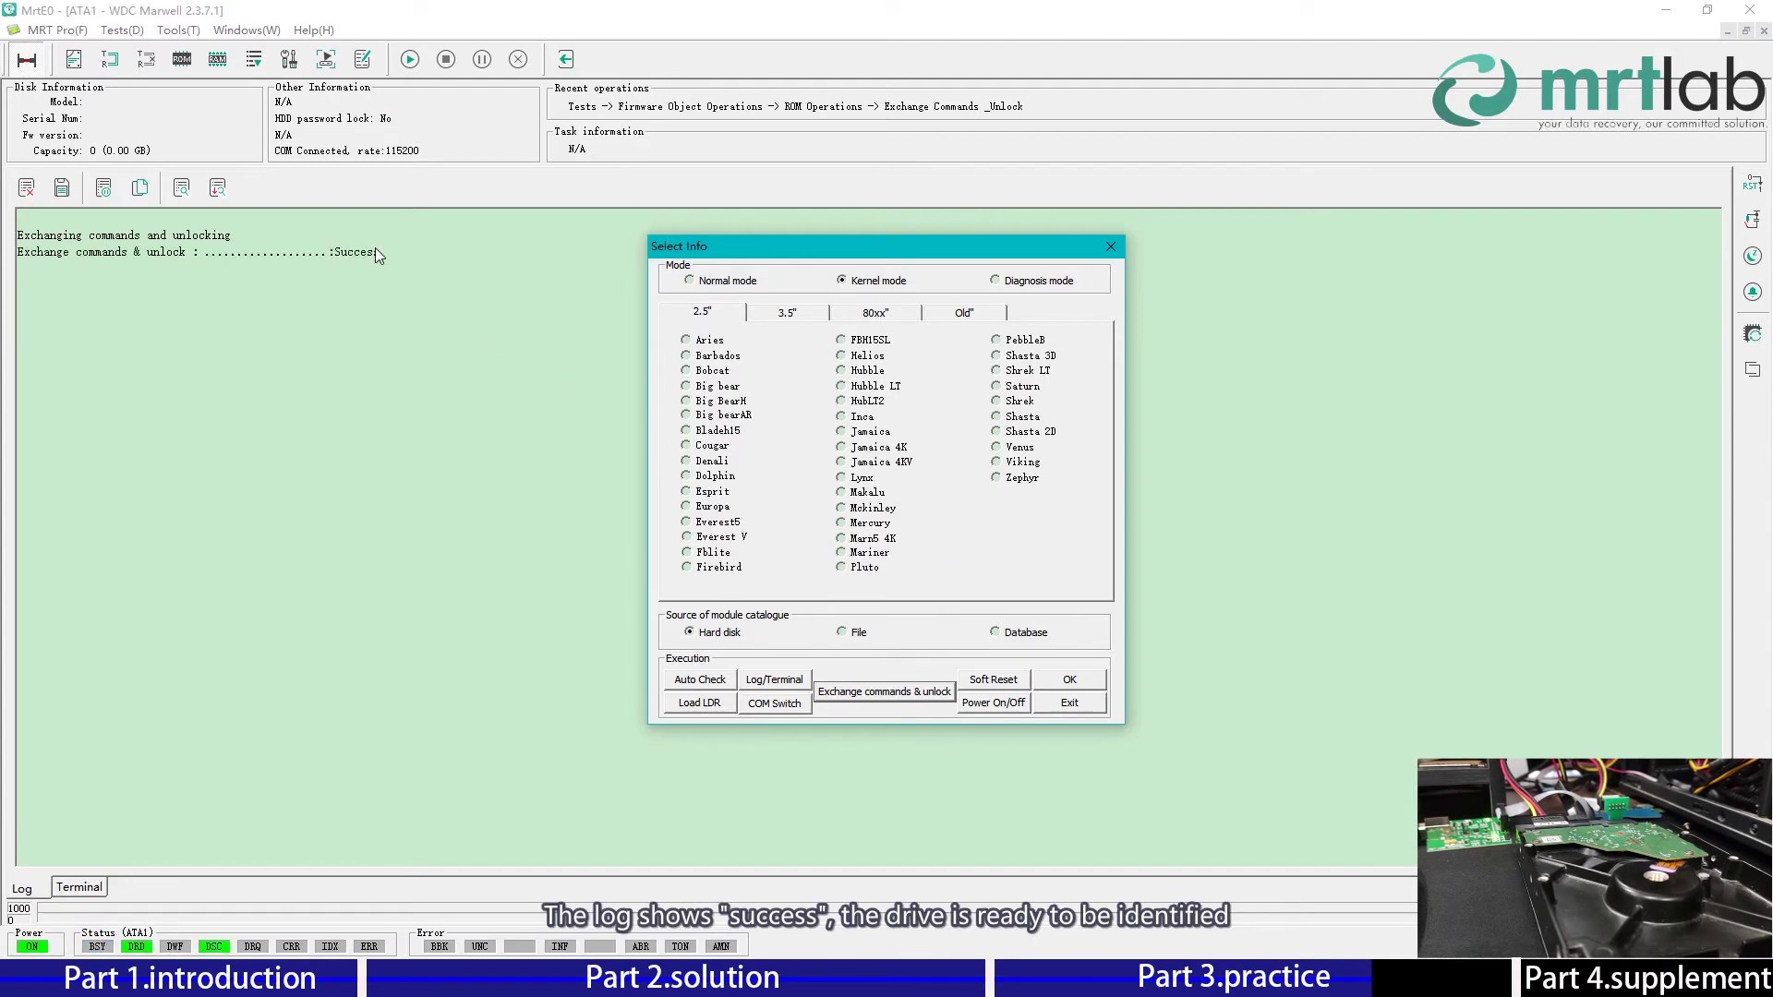
# Step: Auto-detect the 80xx family as Carmel and identify the drive in Normal mode
pyautogui.click(882, 318)
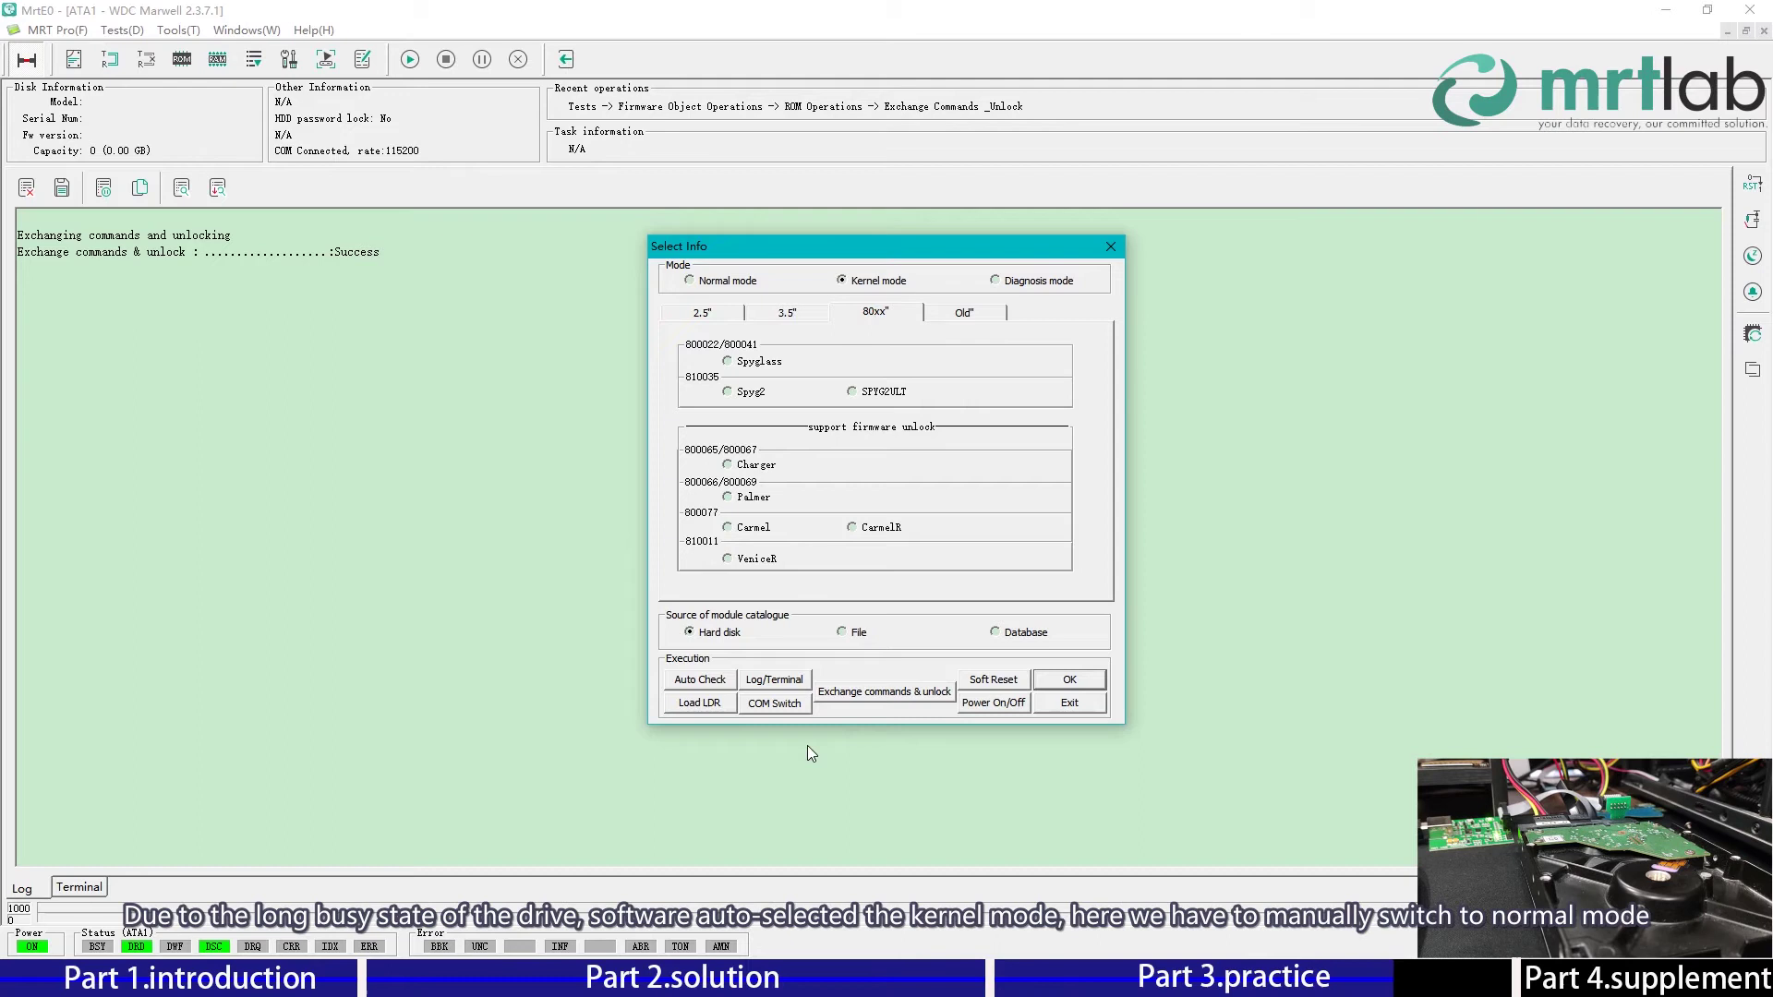
pyautogui.click(694, 683)
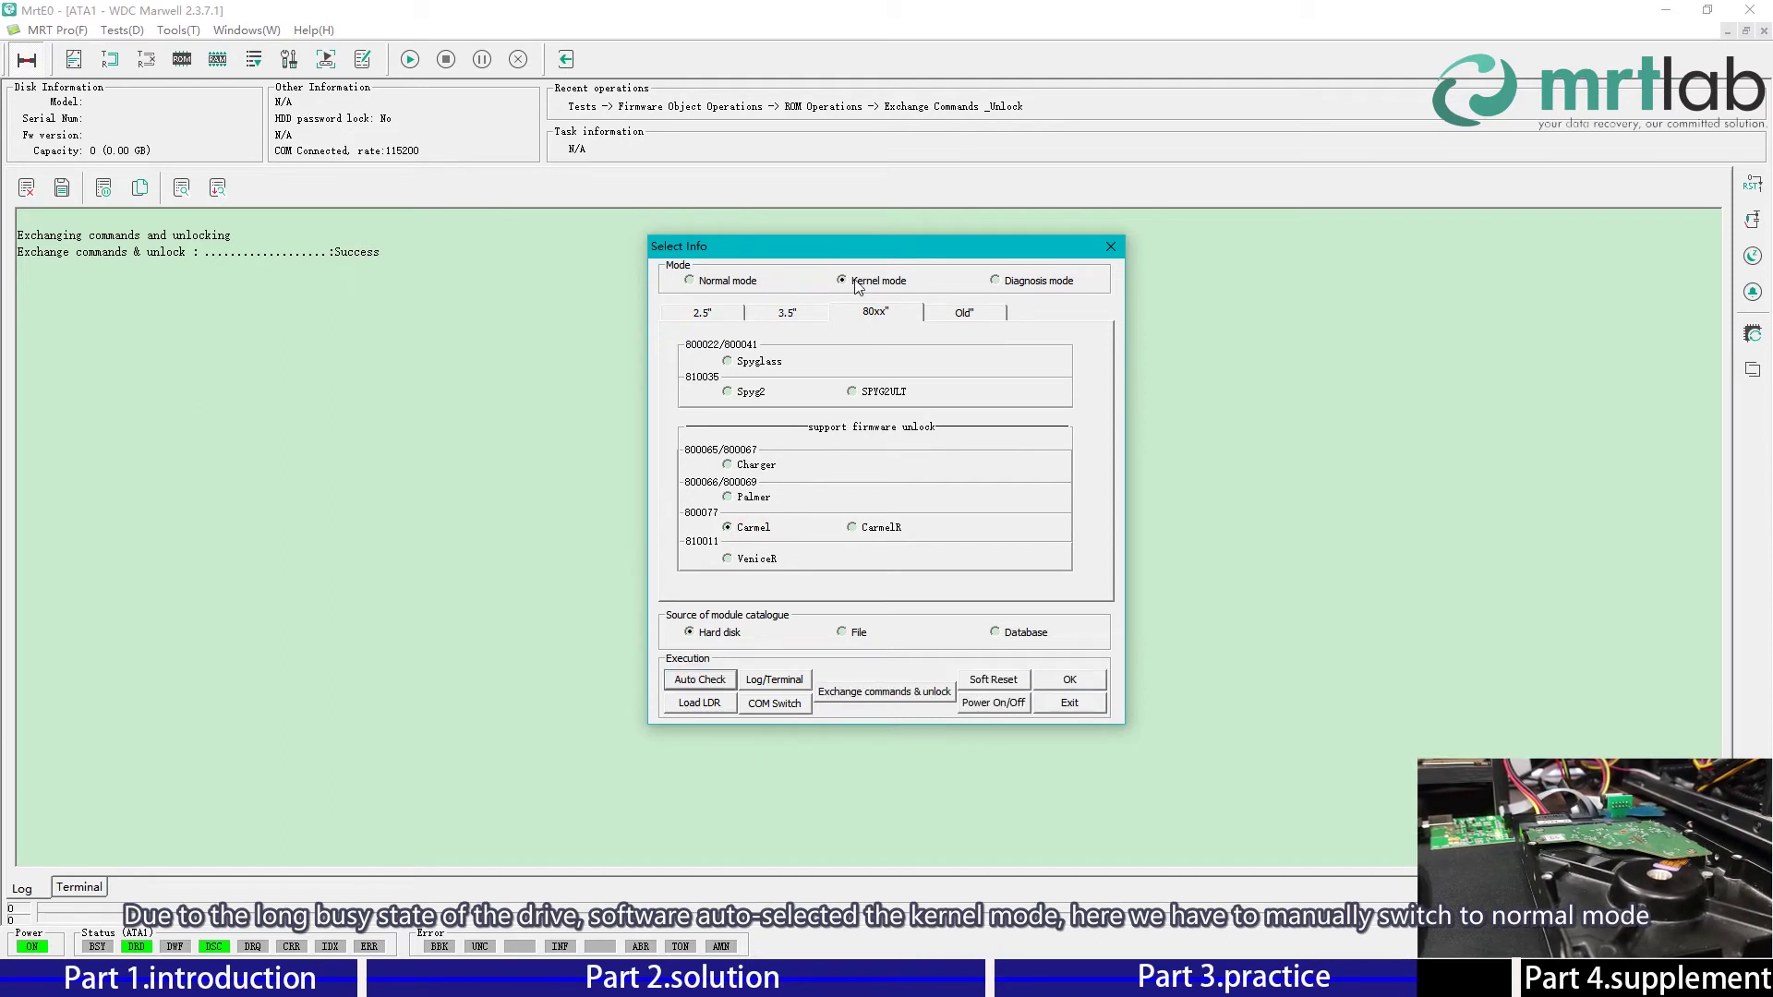
pyautogui.click(730, 288)
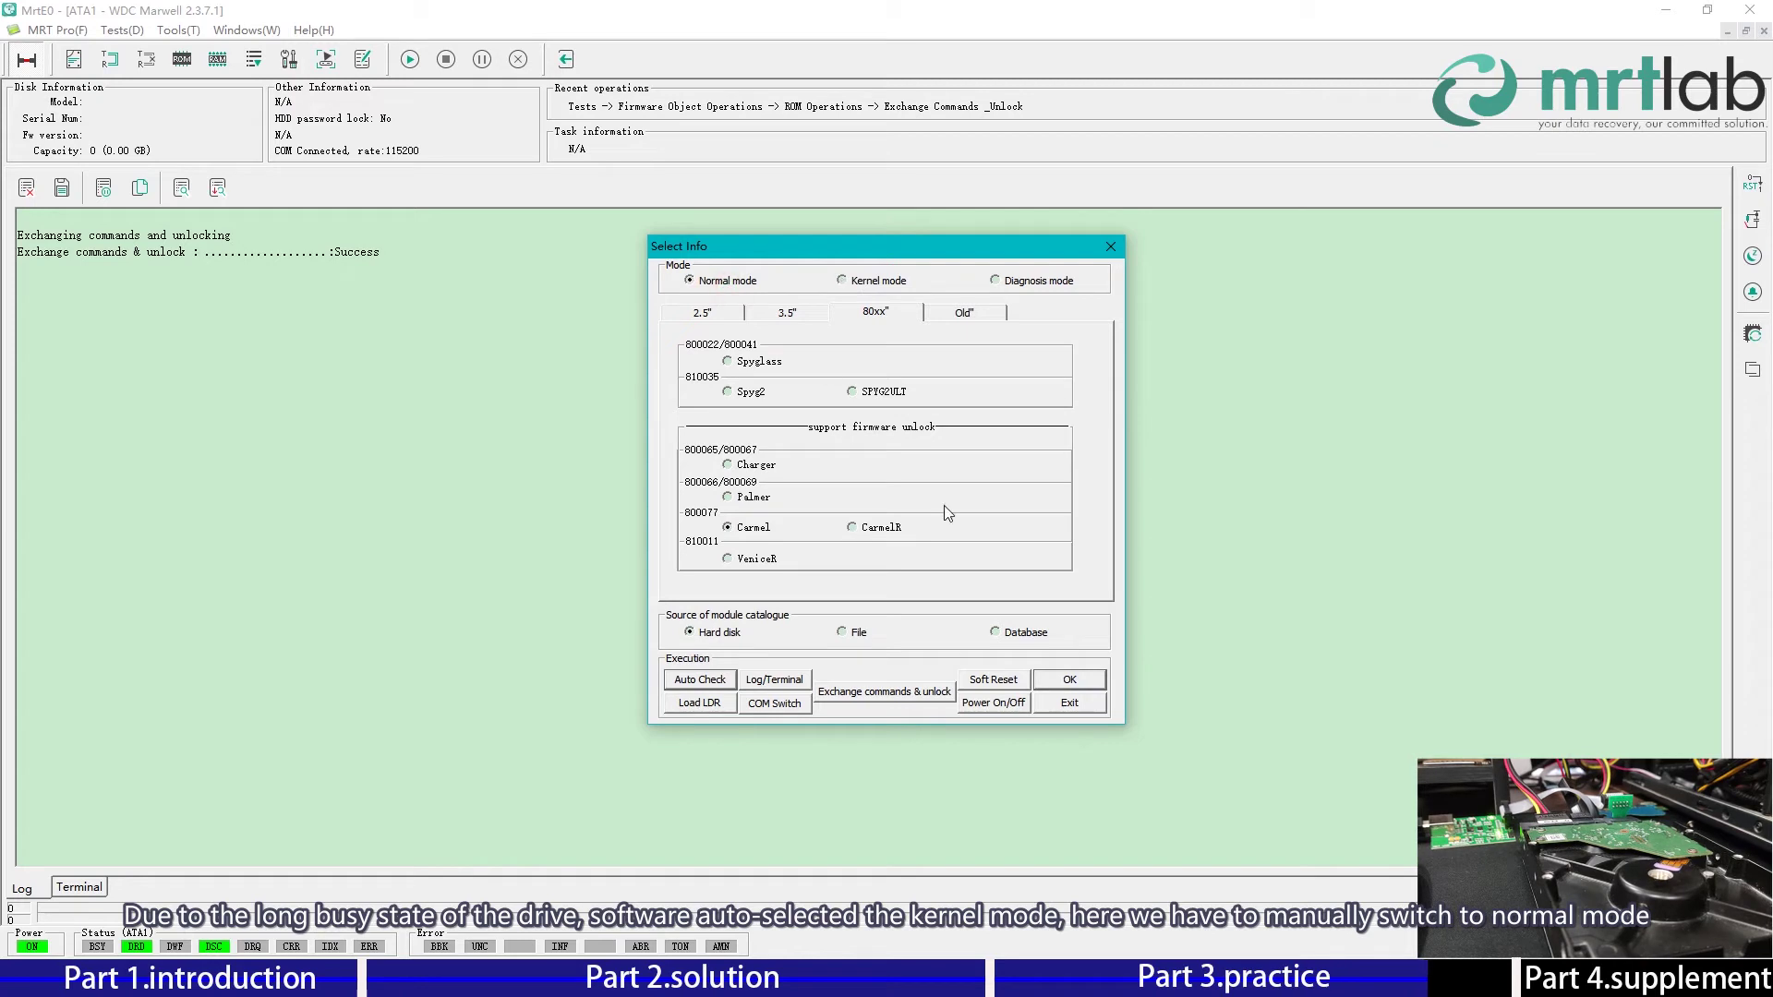
pyautogui.click(1064, 680)
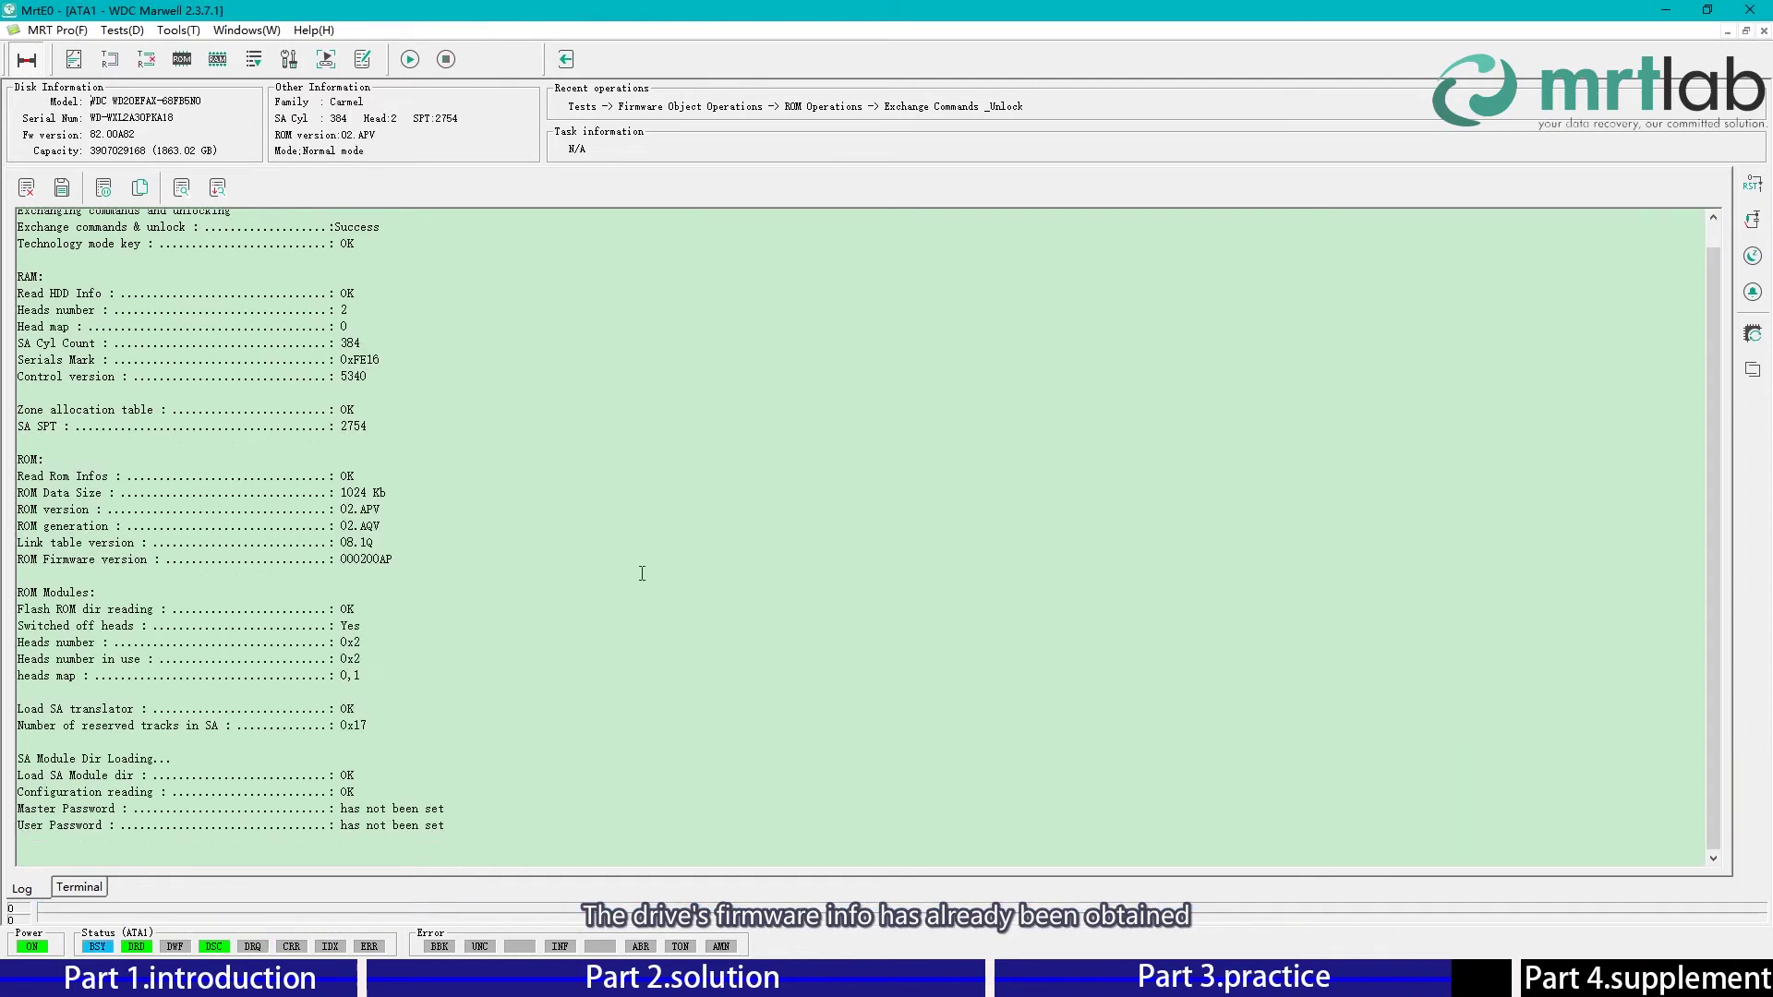
# Step: Review the firmware report lines in the log, then switch to the empty serial terminal
pyautogui.moveTo(69, 309); pyautogui.dragTo(483, 847)
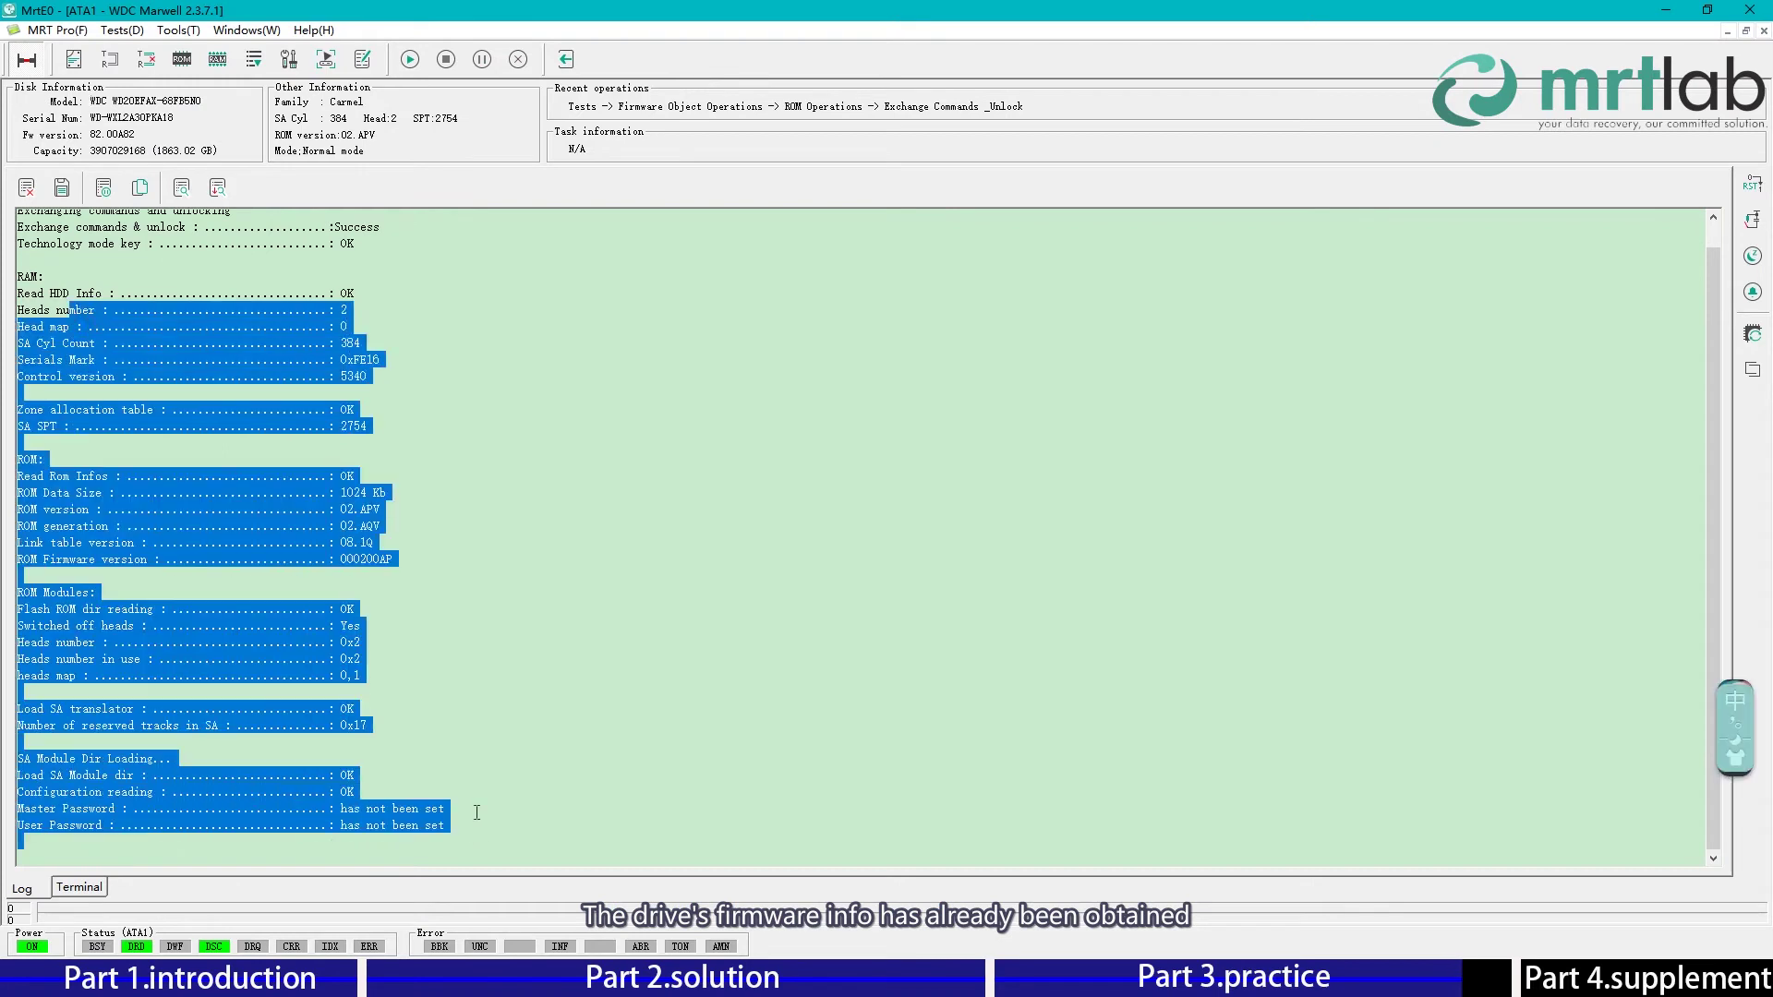
pyautogui.click(482, 812)
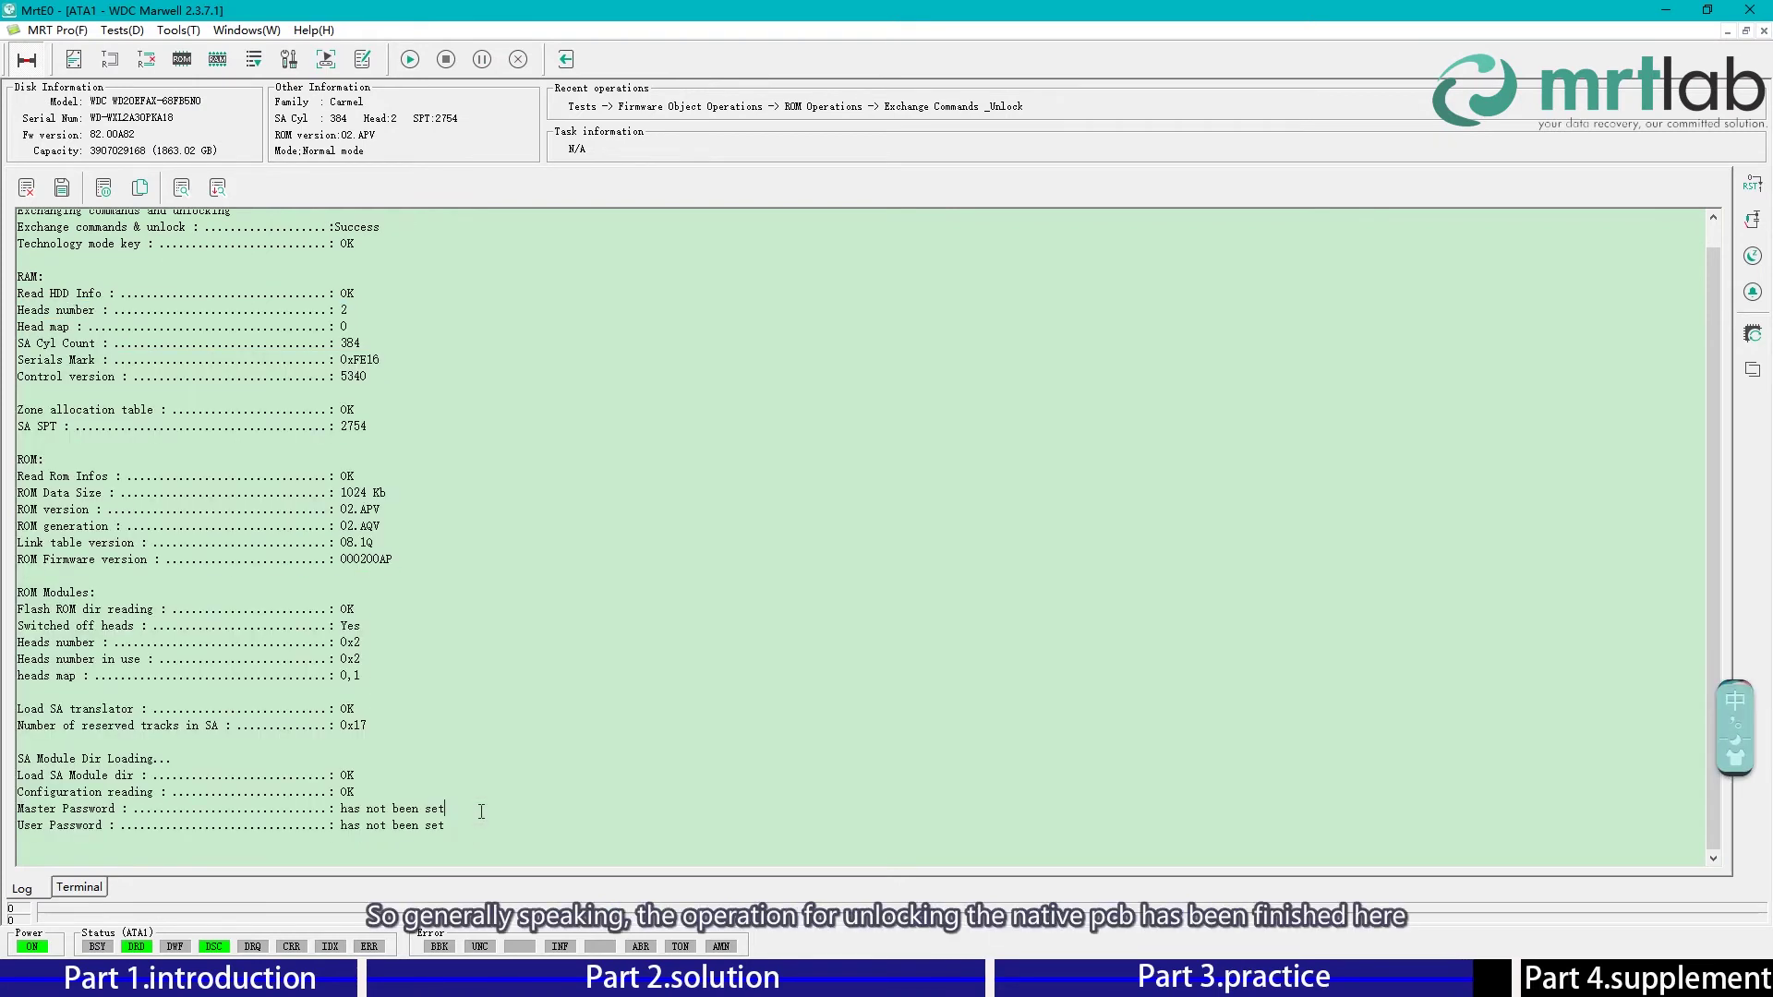
pyautogui.click(103, 889)
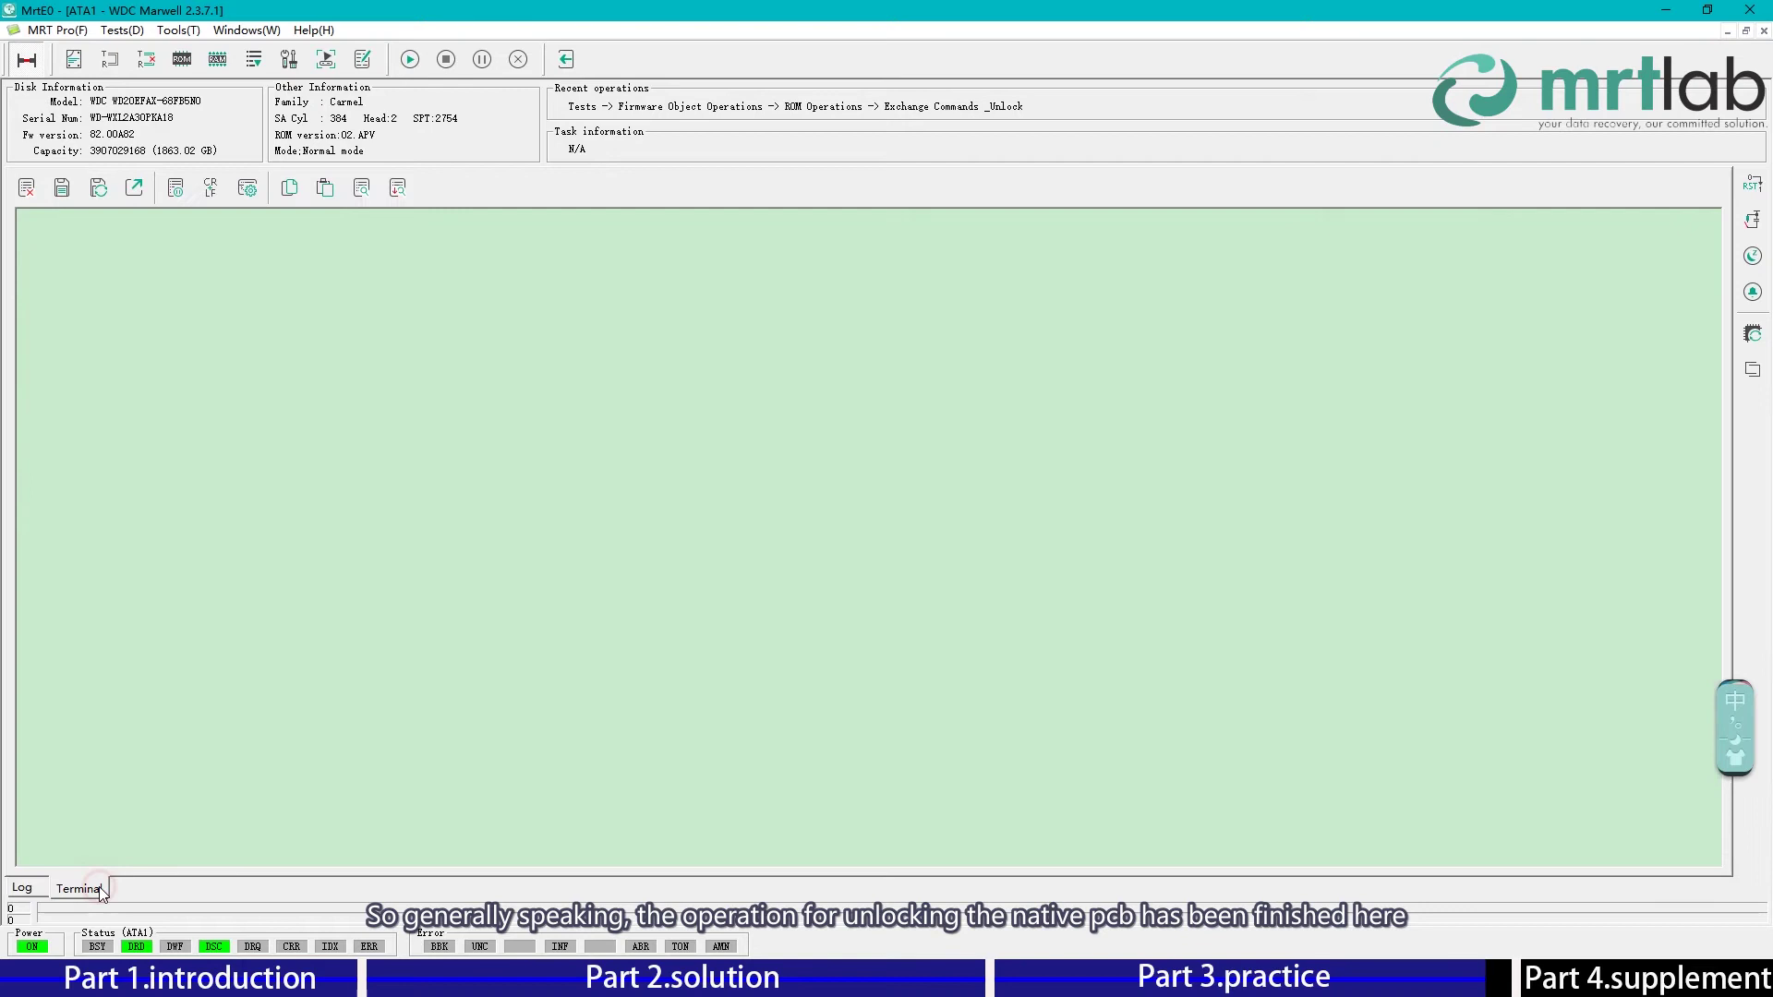
pyautogui.click(383, 323)
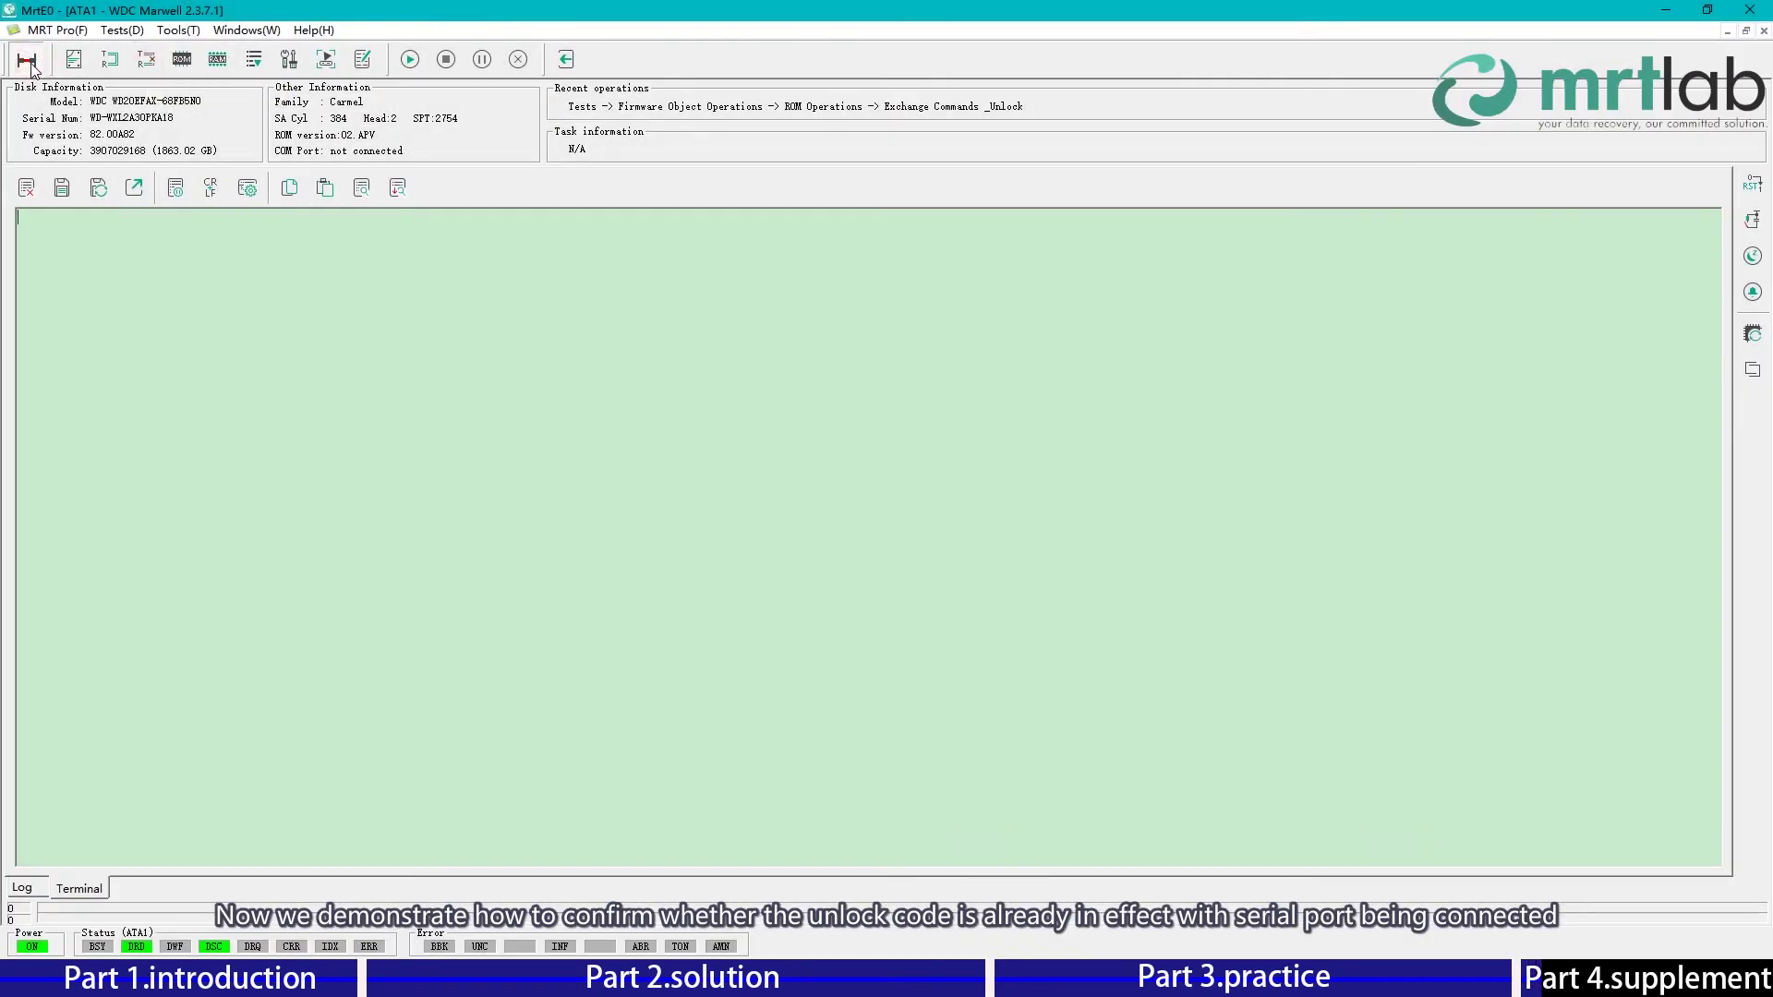
# Step: Power-cycle the drive and connect the CP2105 COM40 port at 115200 to get the 'hello mrt!>>>' prompt
pyautogui.click(27, 61)
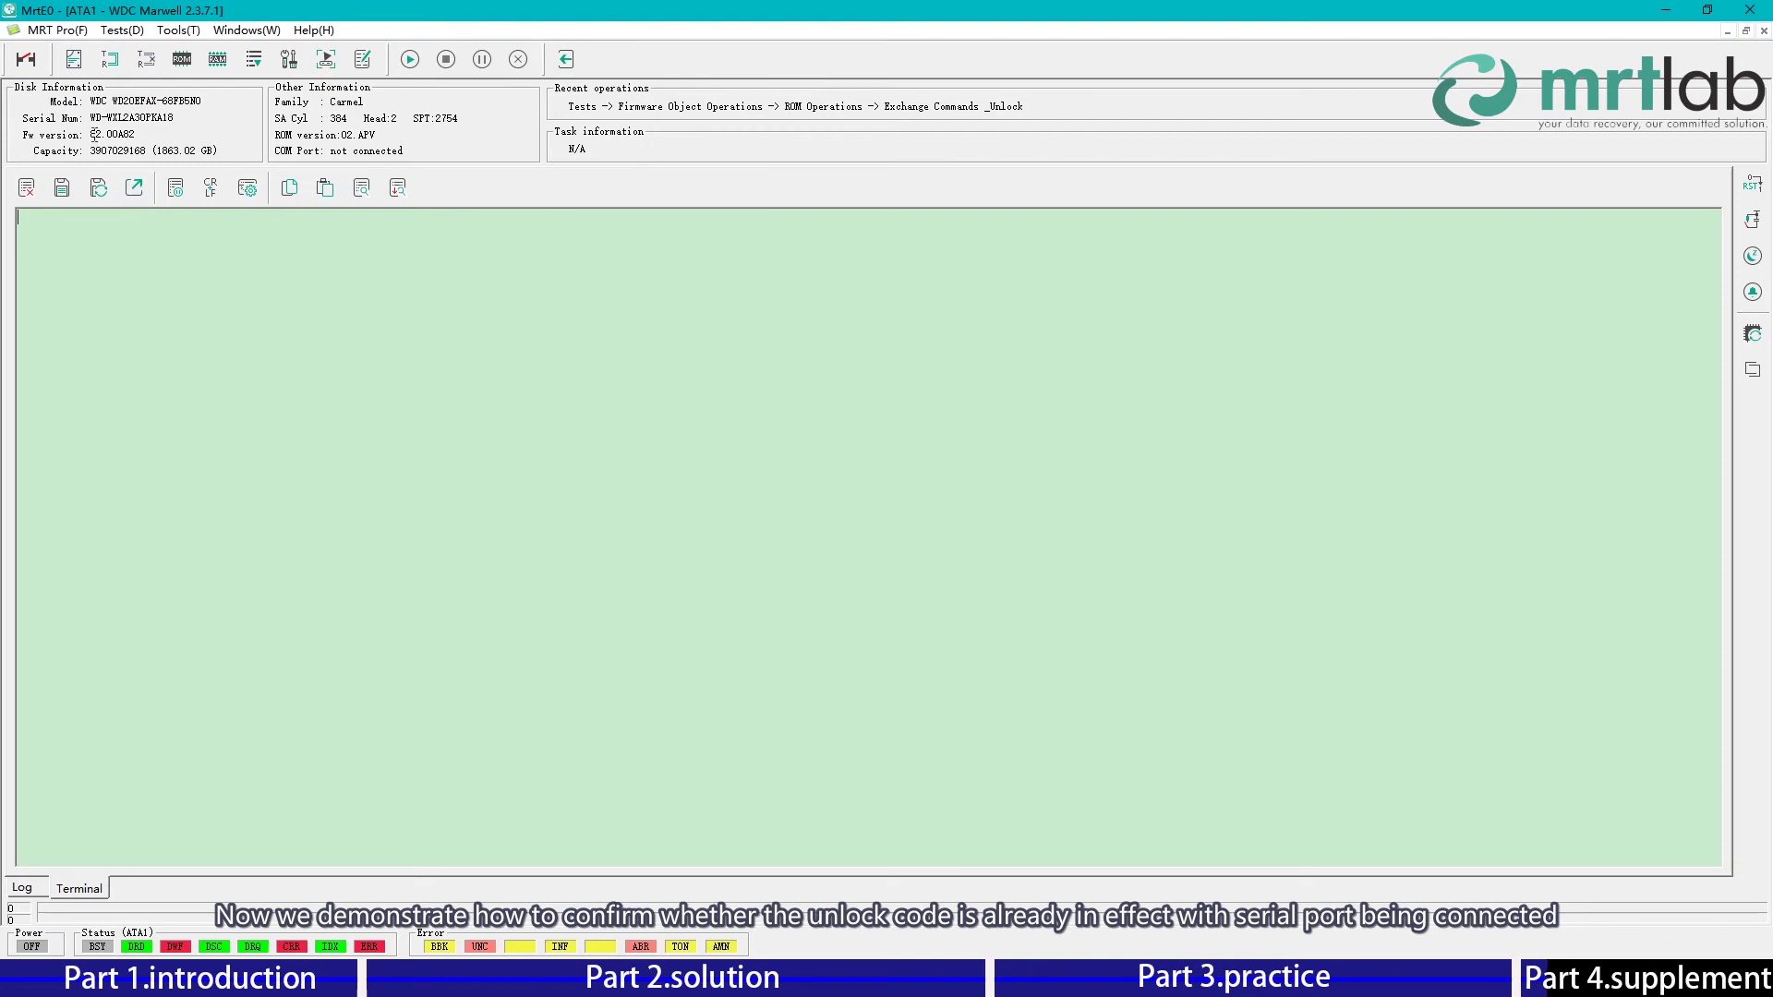
pyautogui.click(27, 61)
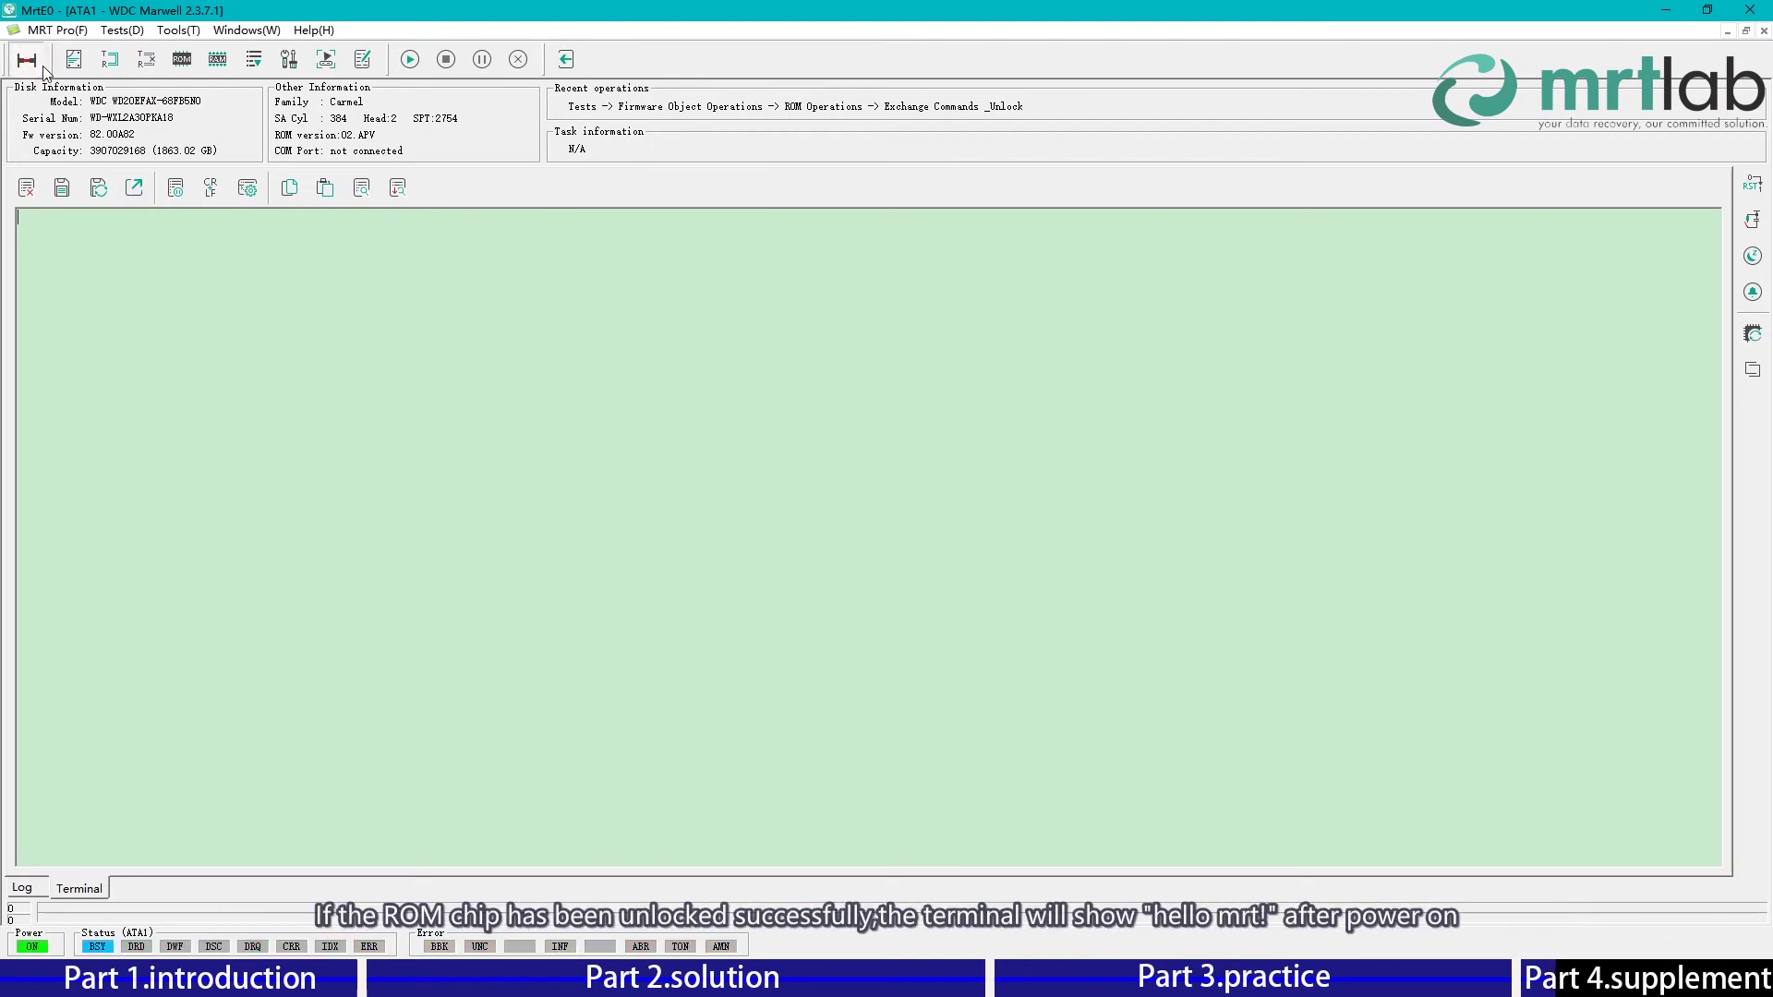
pyautogui.click(112, 63)
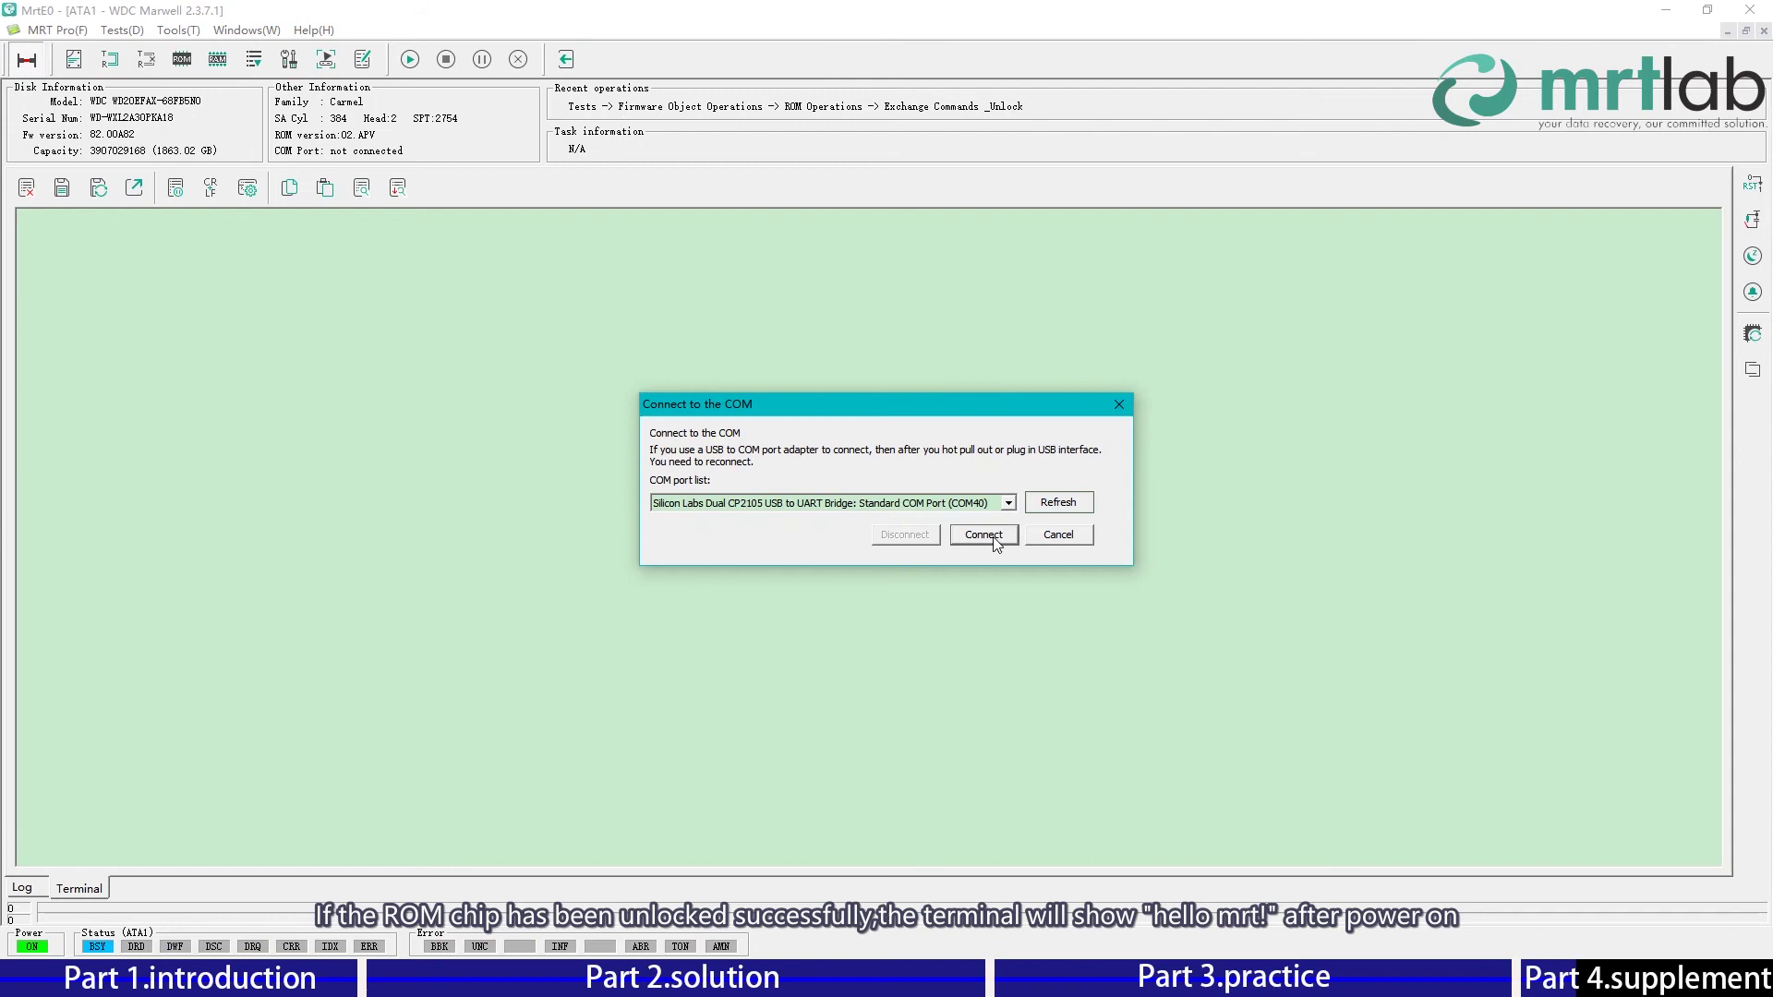
pyautogui.click(984, 536)
pyautogui.click(523, 254)
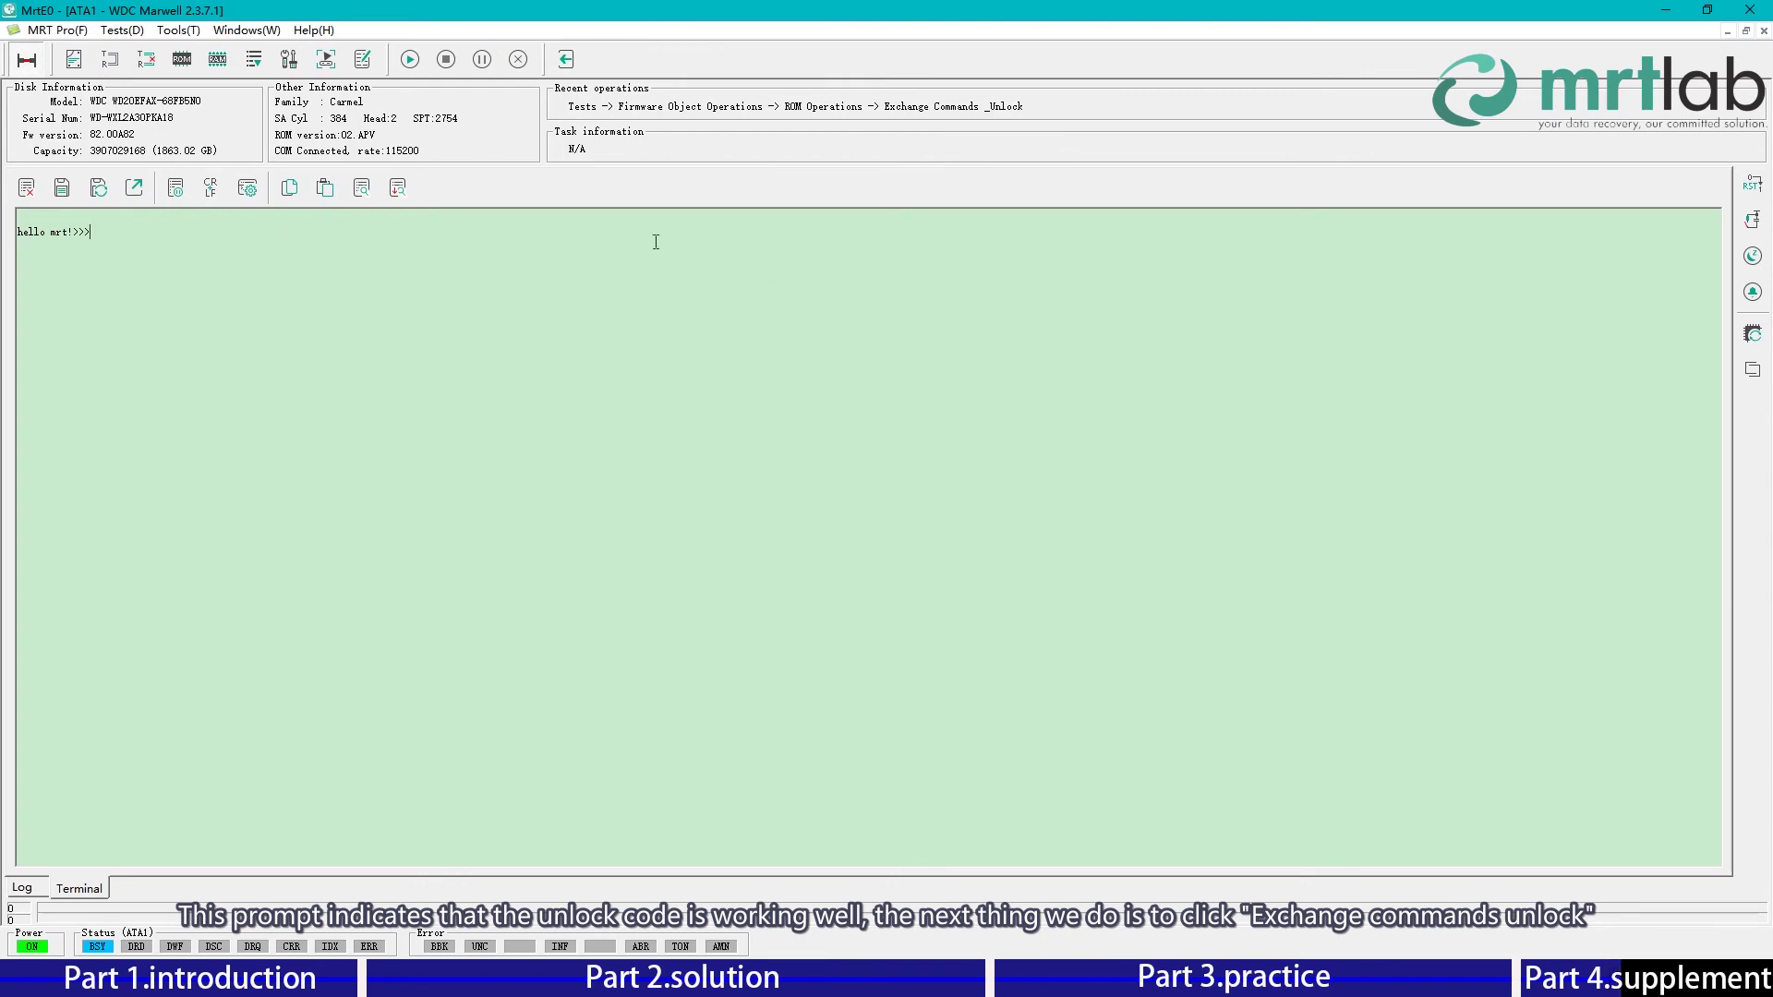
# Step: Run the exchange-commands unlock and confirm the log reports Success
pyautogui.click(182, 59)
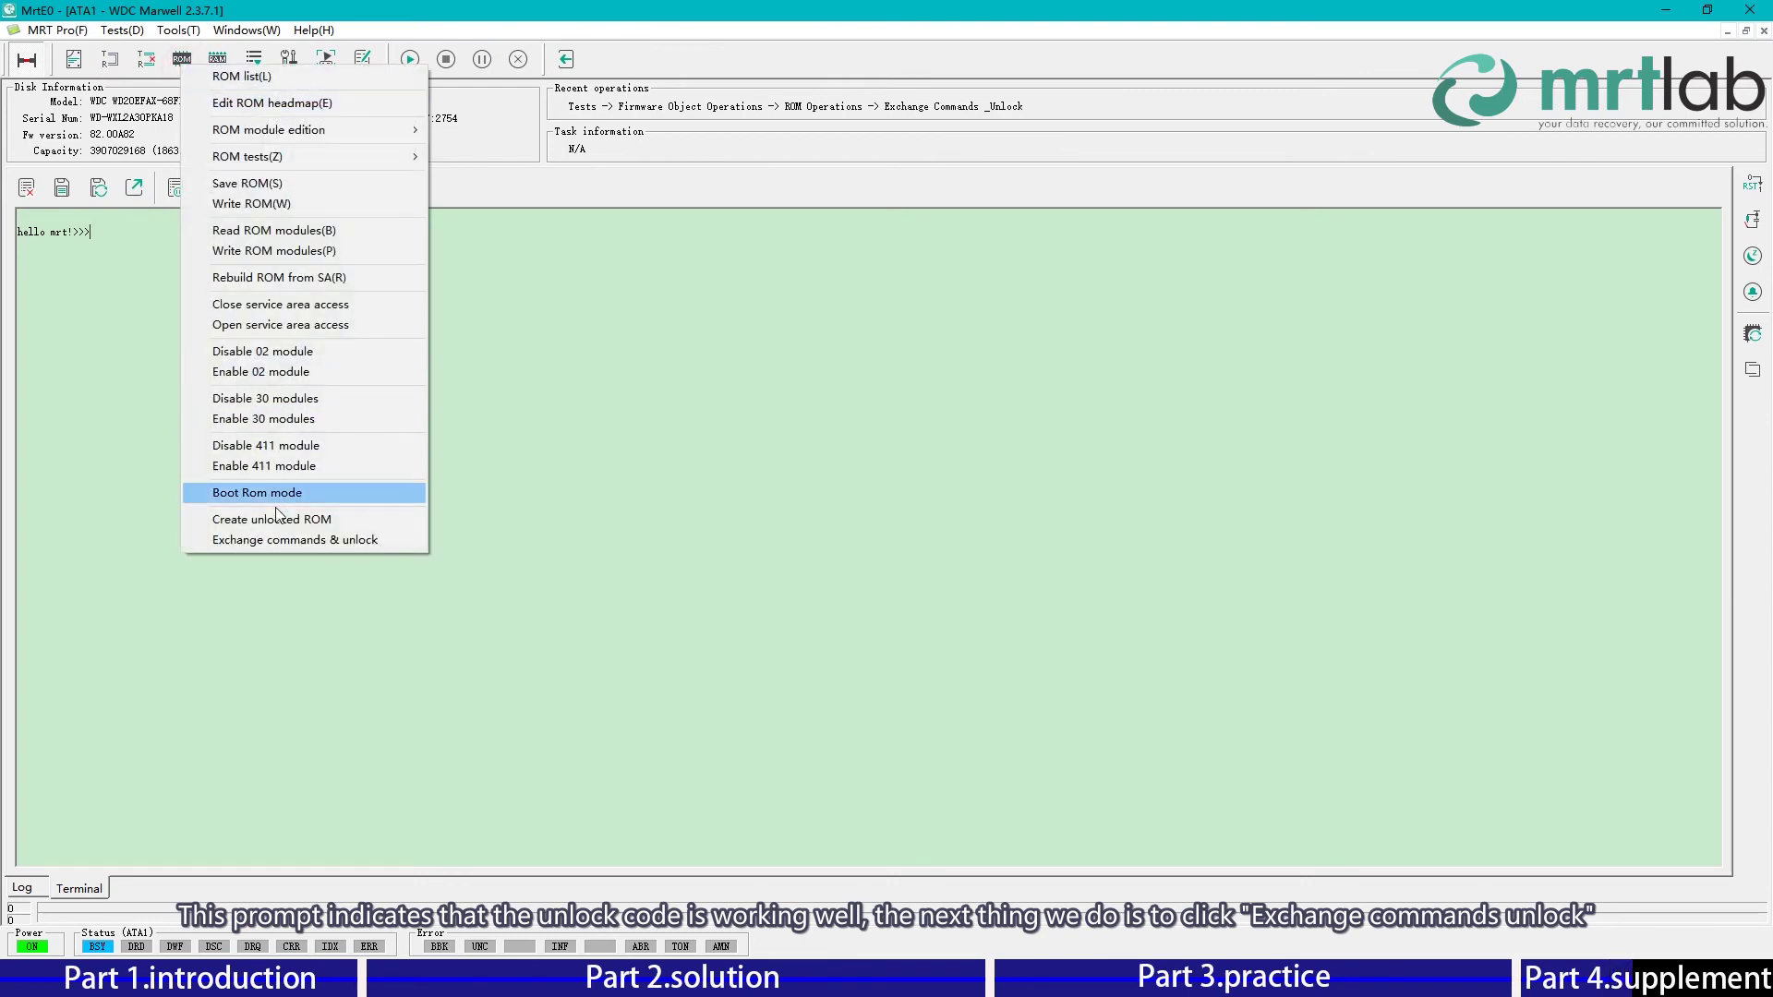
pyautogui.click(1348, 464)
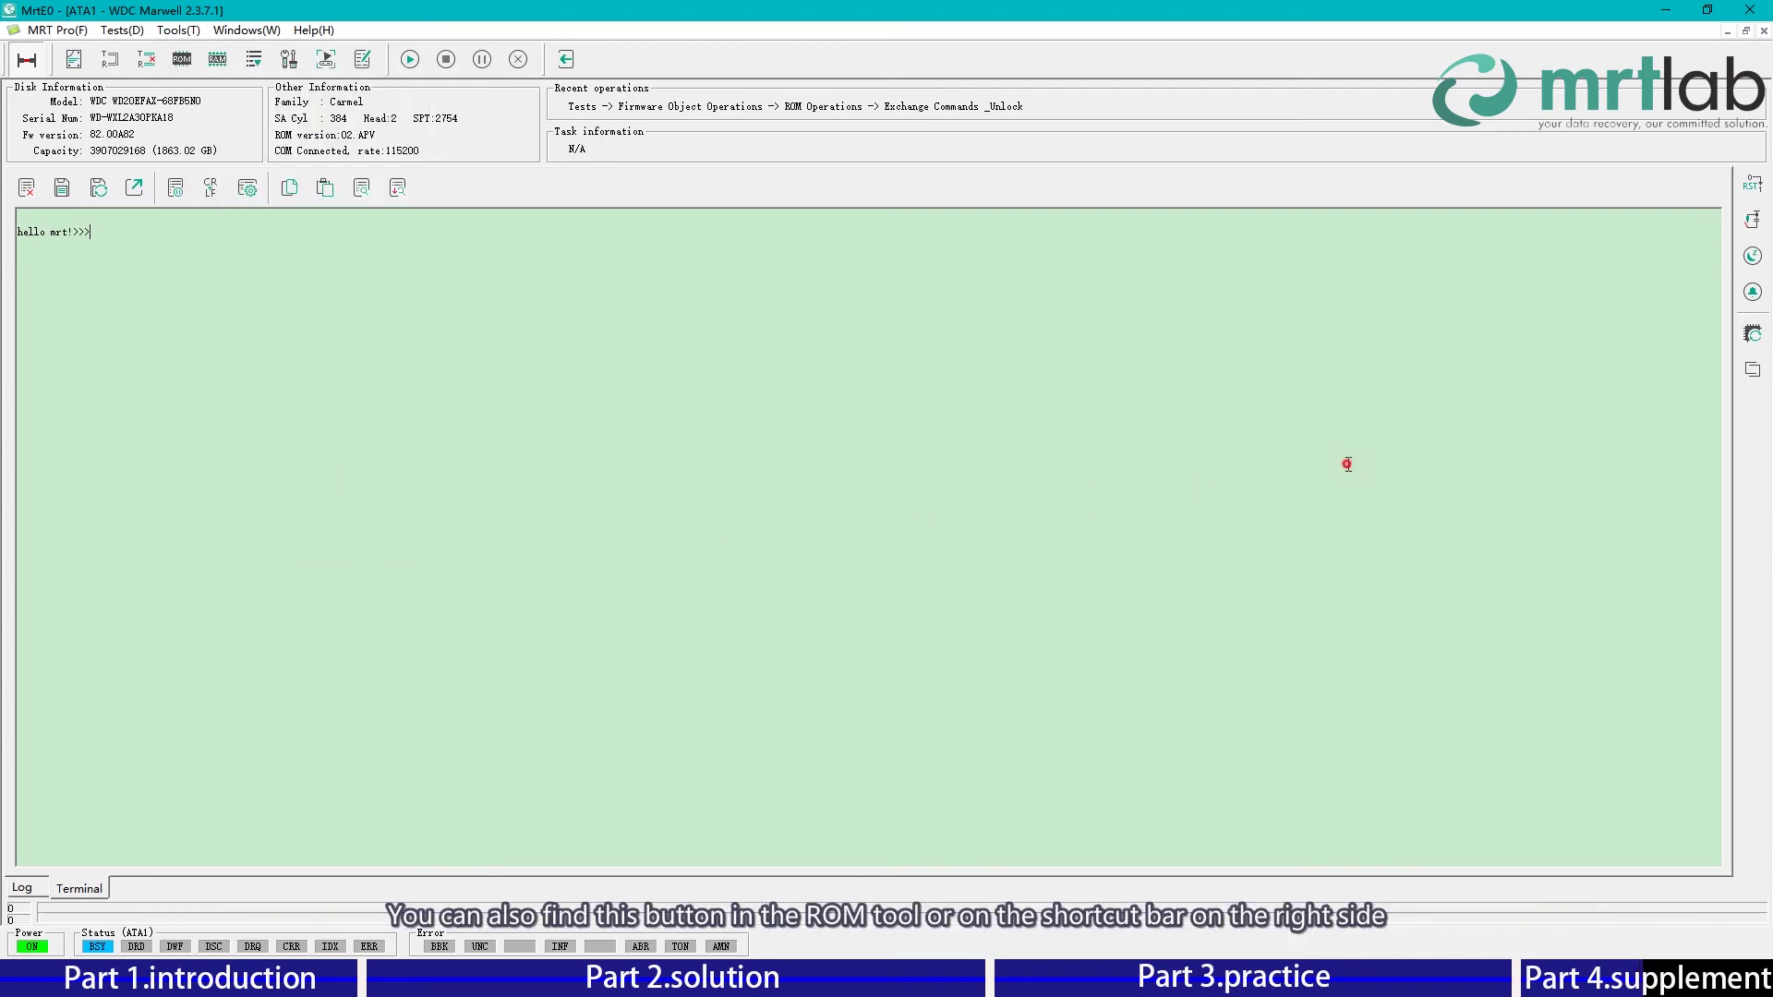
pyautogui.click(1751, 373)
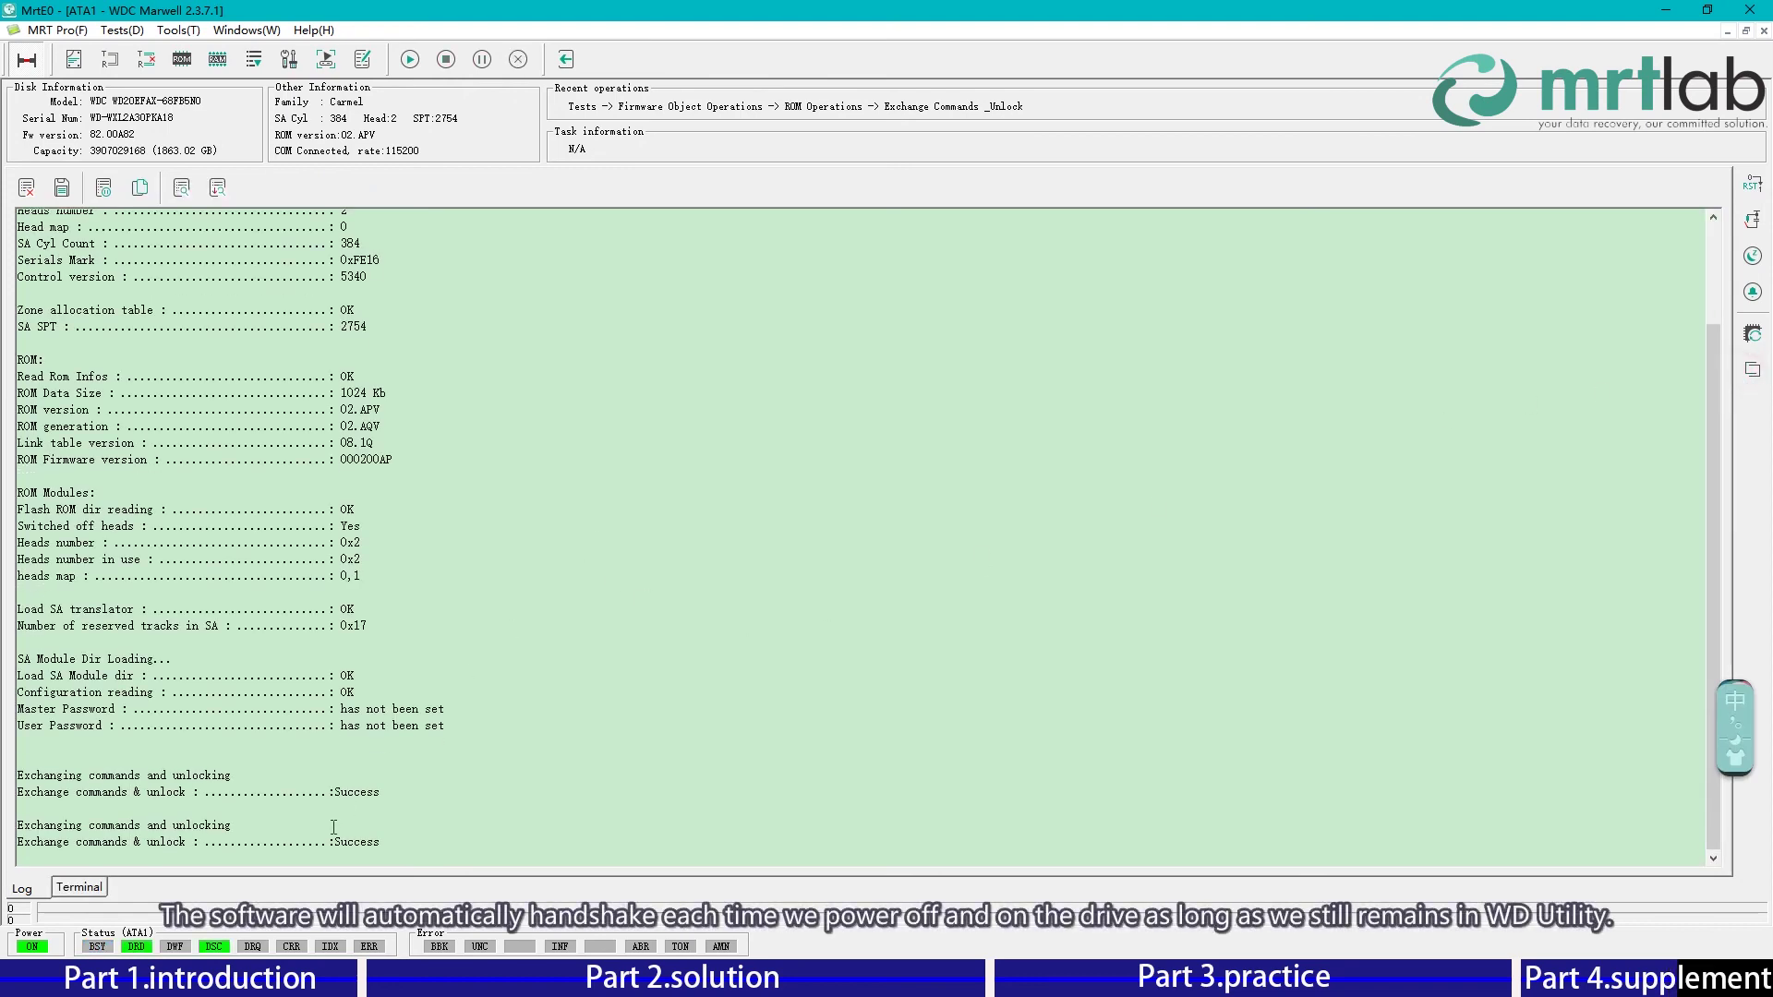
pyautogui.moveTo(384, 842); pyautogui.dragTo(20, 838)
pyautogui.click(147, 812)
# Step: Put the drive to sleep, re-handshake it, and confirm the unlock again reports Success
pyautogui.click(1752, 256)
pyautogui.click(31, 63)
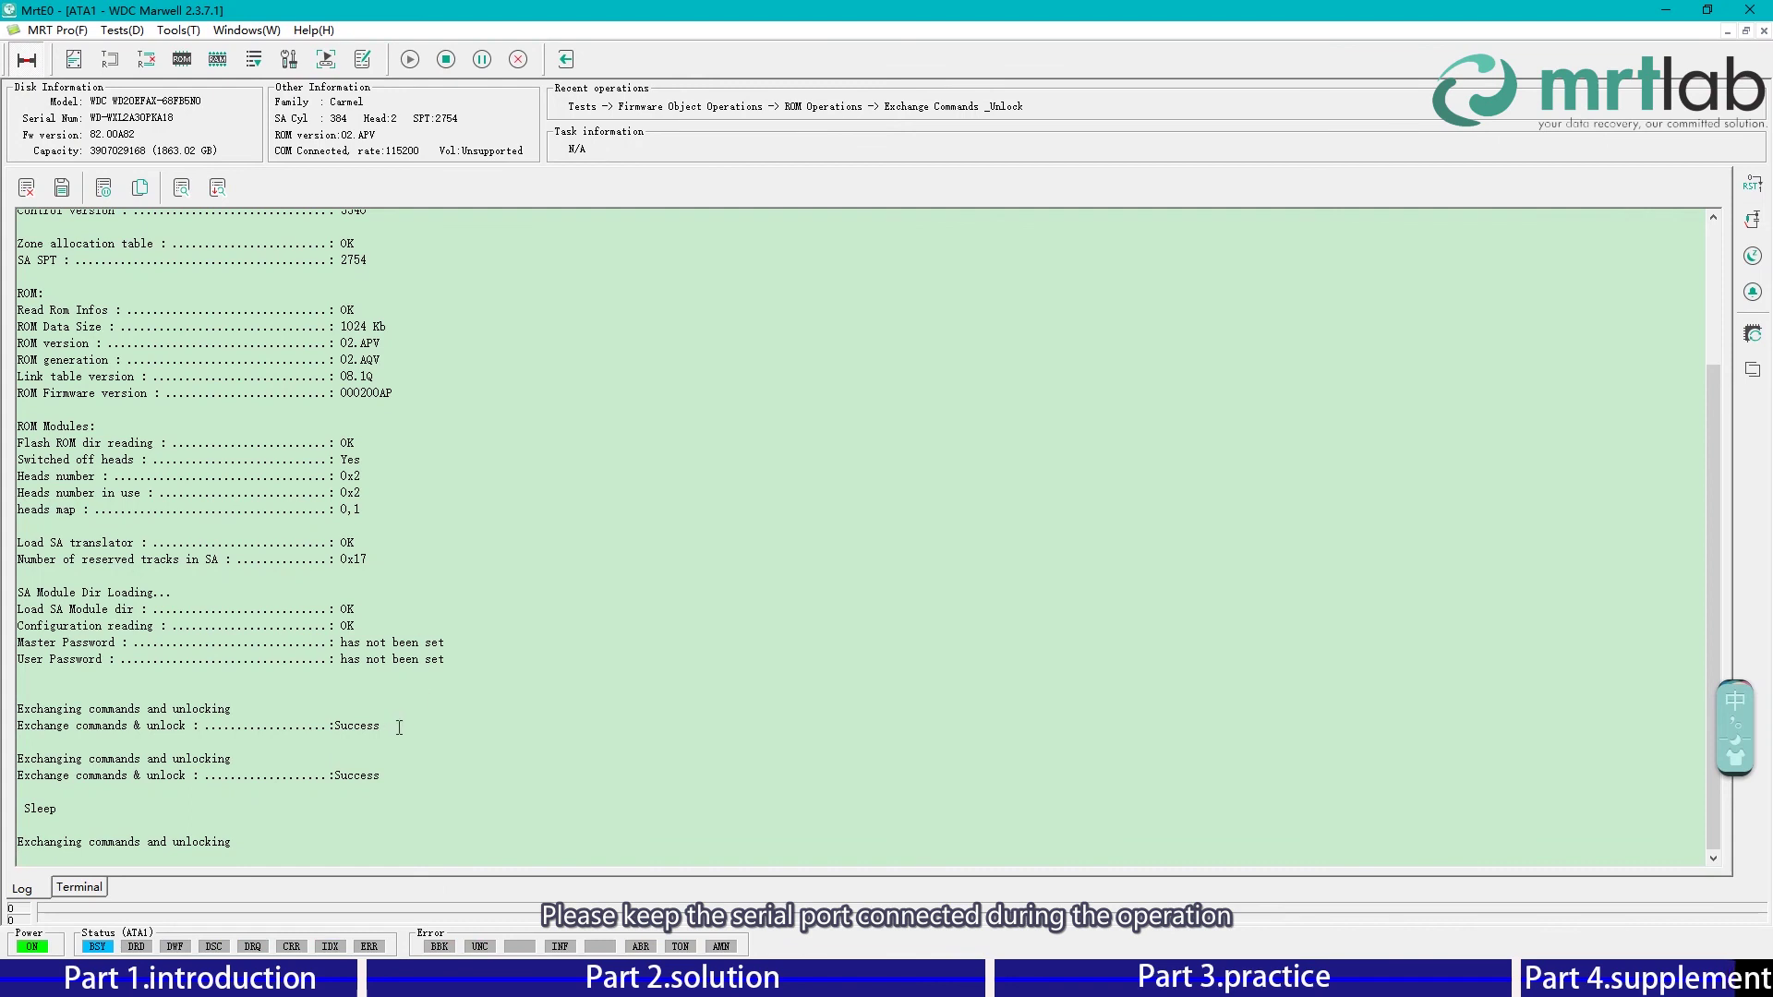
pyautogui.moveTo(50, 825); pyautogui.dragTo(424, 841)
pyautogui.click(426, 839)
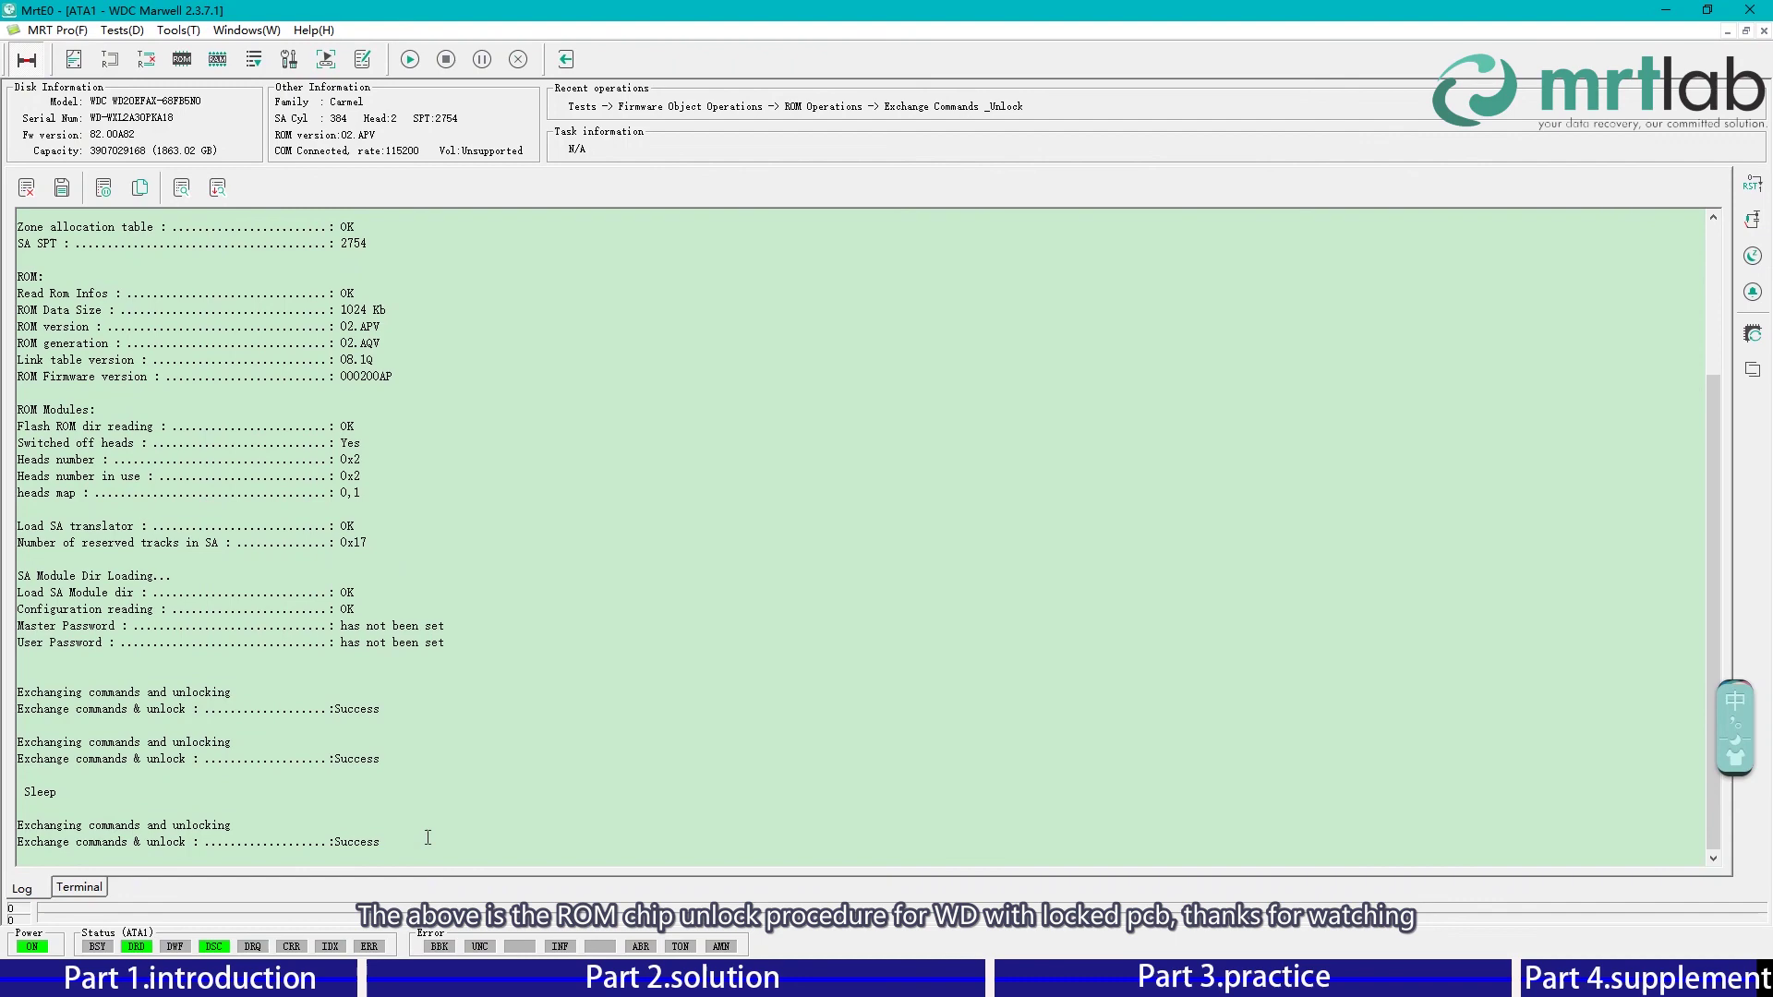